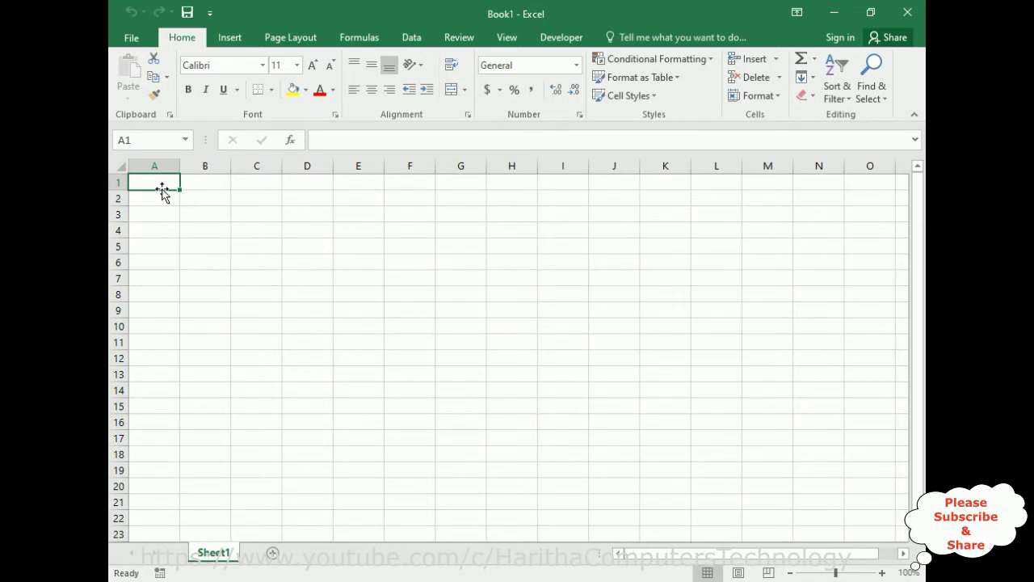
Enter St_NO, ST_NAME, ADDRESS, MARKS and RESULTS across A1:E1, then select that header row.
click(195, 198)
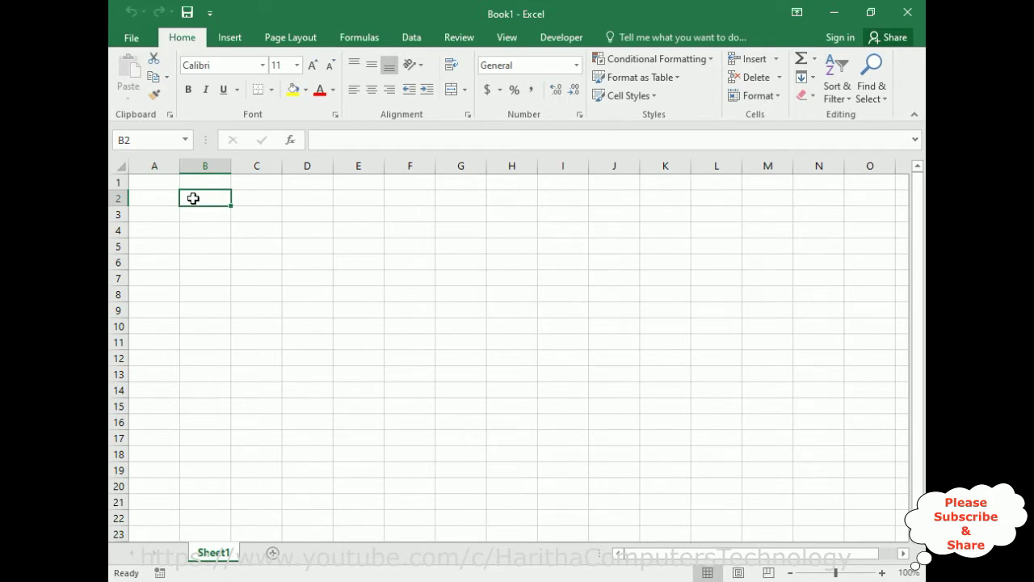
click(151, 184)
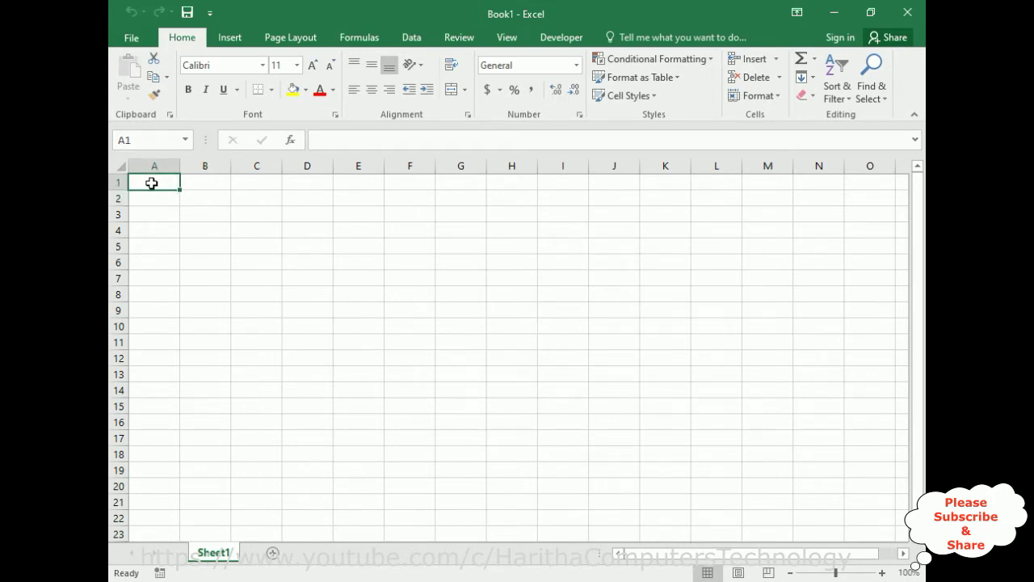
text(St_NO)
key(Tab)
text(ST_NAME)
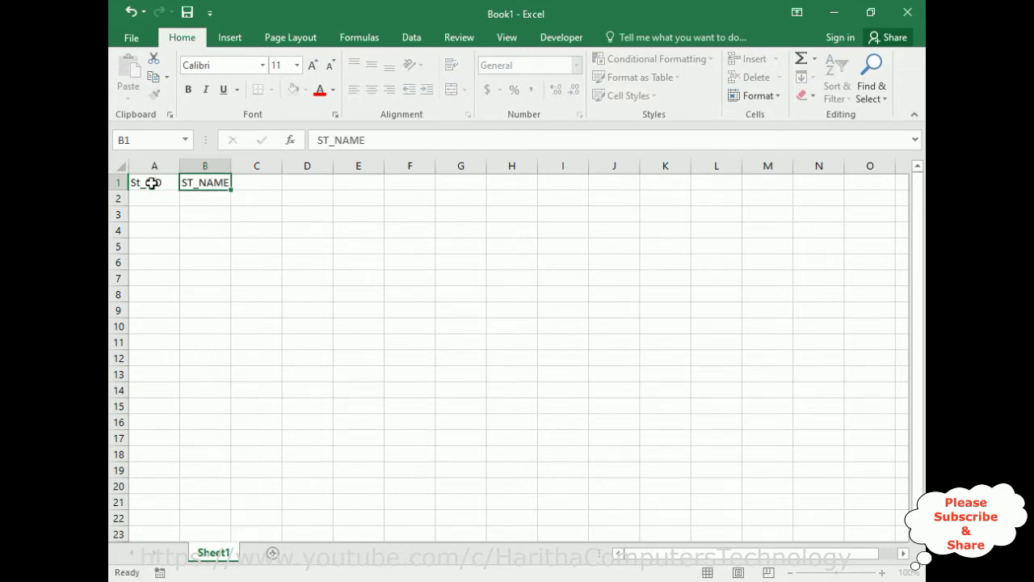
key(Tab)
text(ADDRESS)
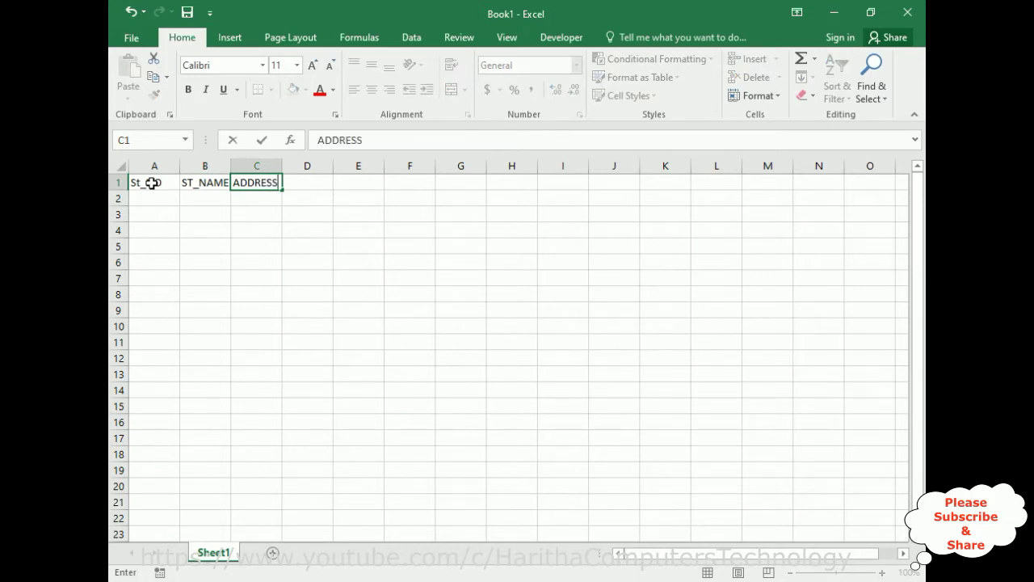
key(Tab)
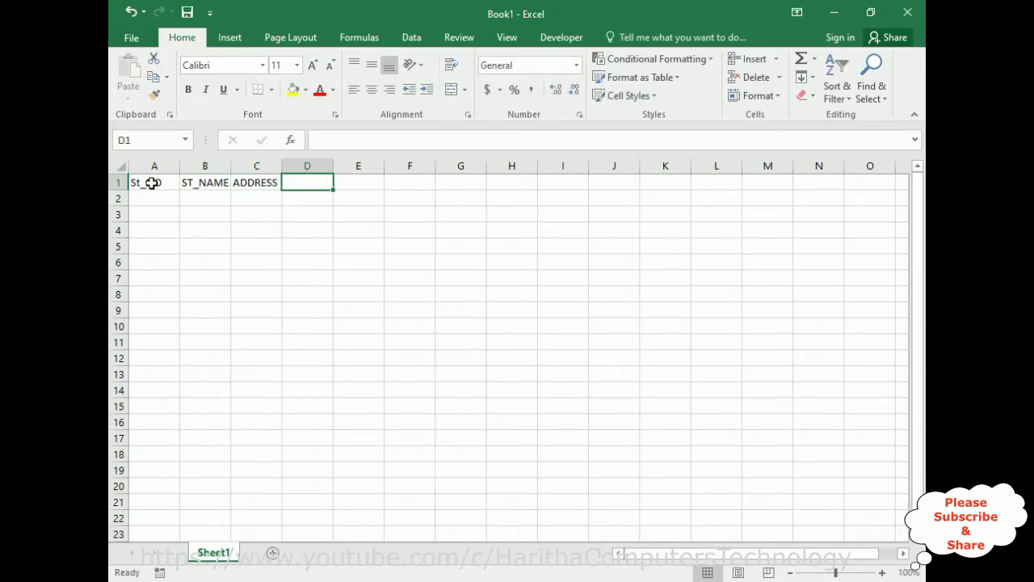
text(MARKS)
key(Tab)
text(RESULTS)
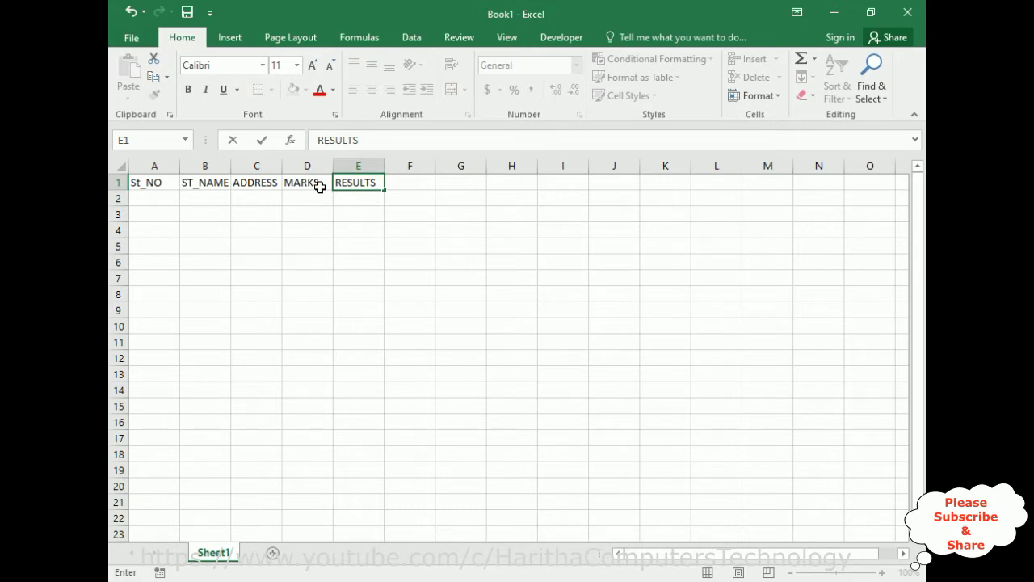
click(138, 185)
shift+click(378, 187)
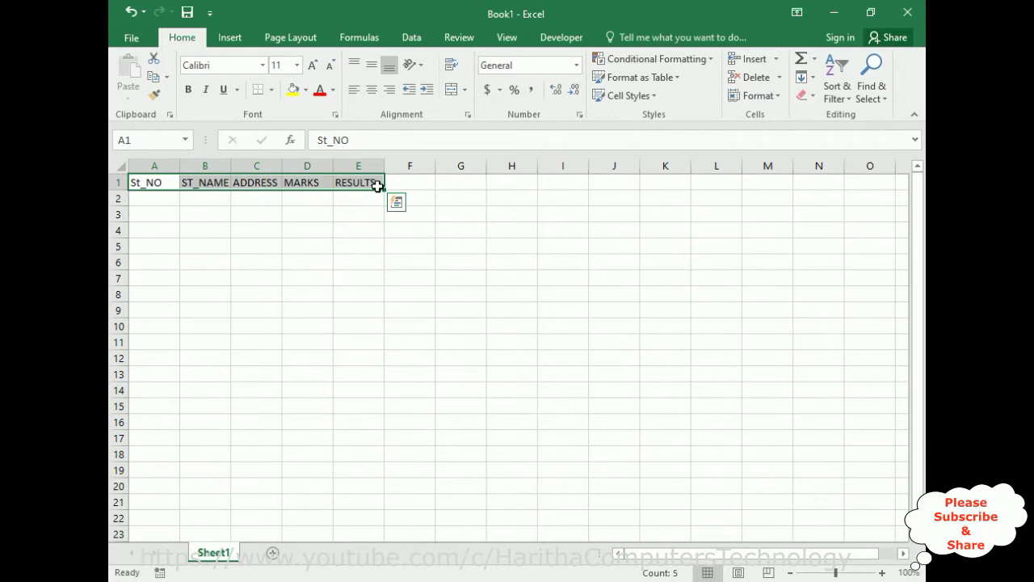
Copy the A1:E1 headers into a new Sheet2, then go back to cell A5 on Sheet1.
key(ctrl+c)
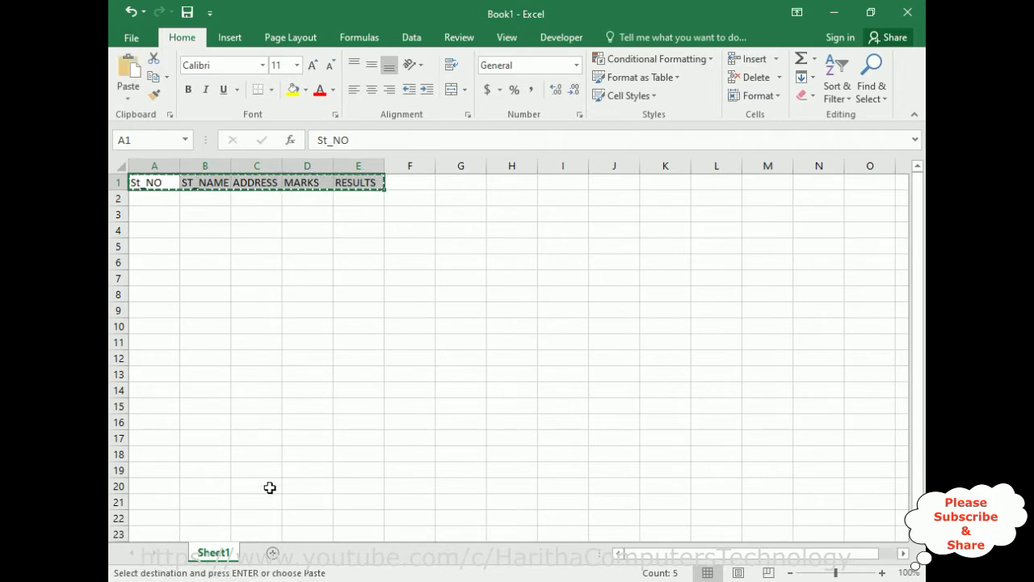
click(273, 552)
key(ctrl+v)
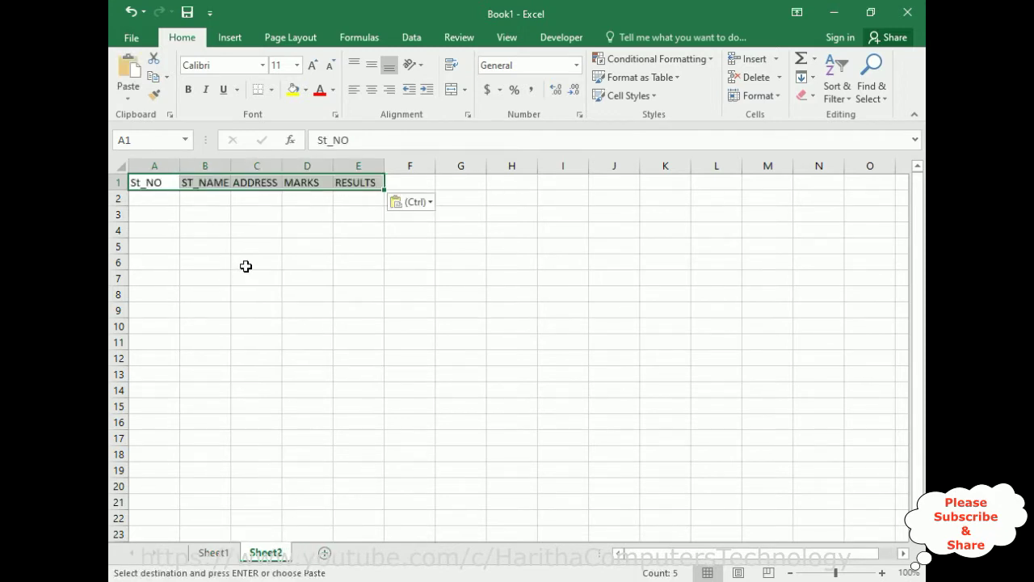
click(221, 560)
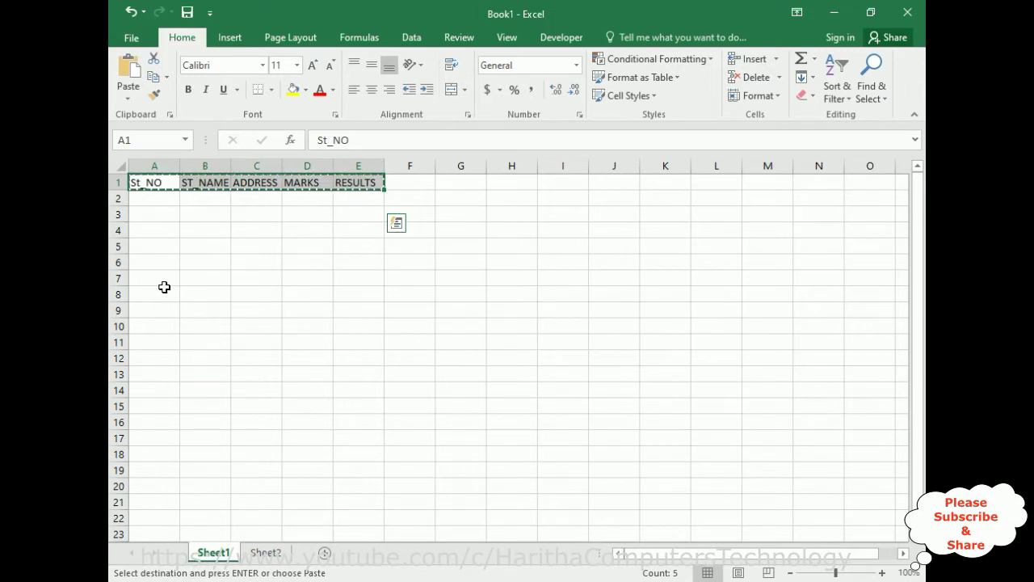
click(146, 247)
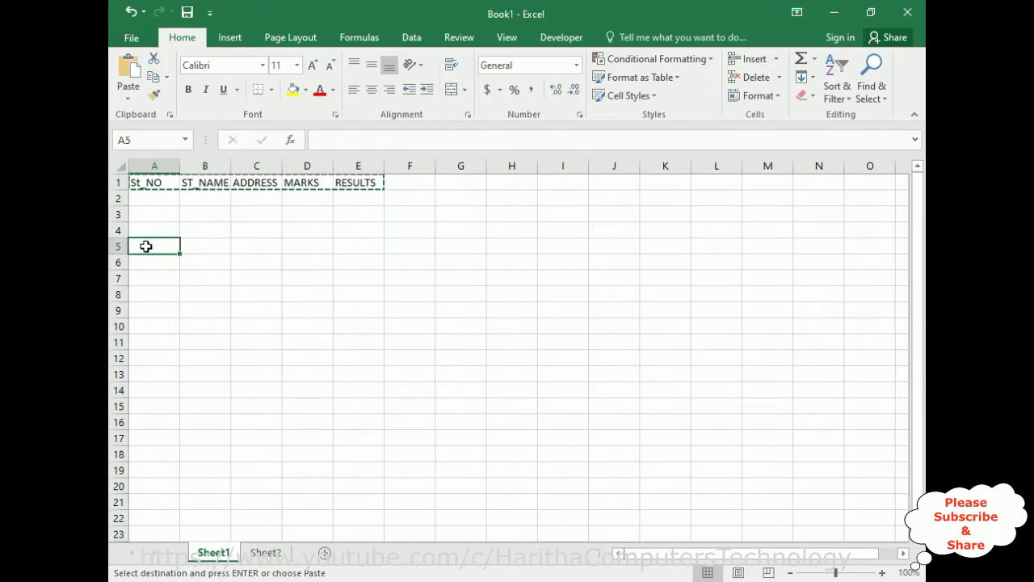
Enter Emp_No, Emp_Name, Occupation and Address across A5:D5.
text(S)
key(BackSpace)
text(Emp_No)
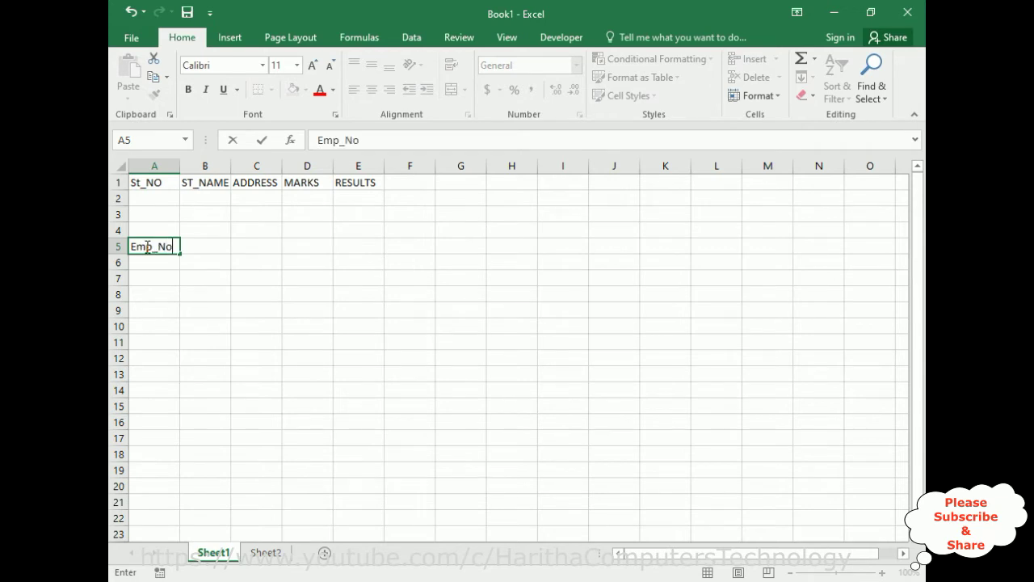
key(Tab)
text(Emp_Name)
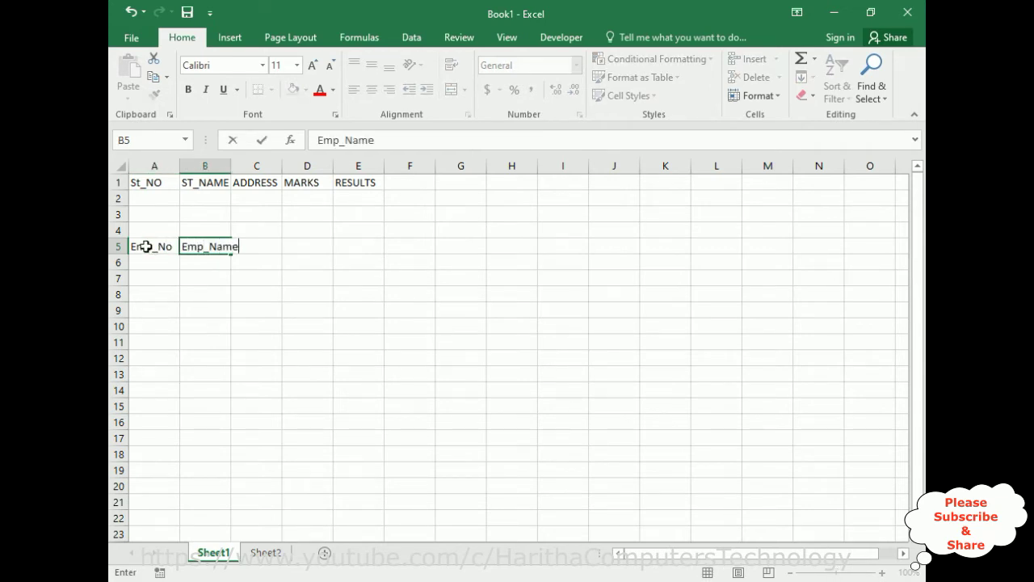
key(Tab)
text(Occupation)
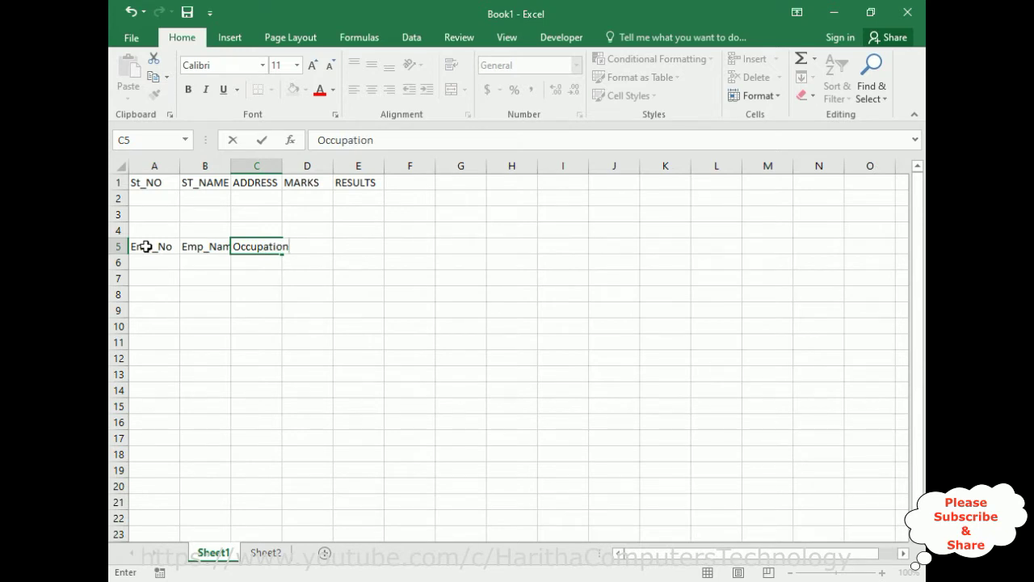
key(Tab)
text(Address)
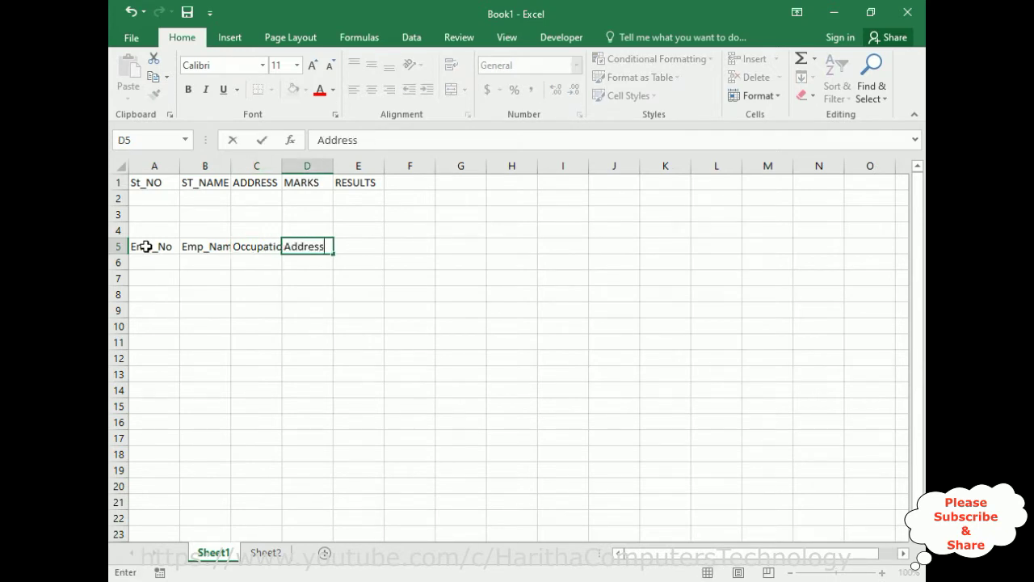
click(145, 247)
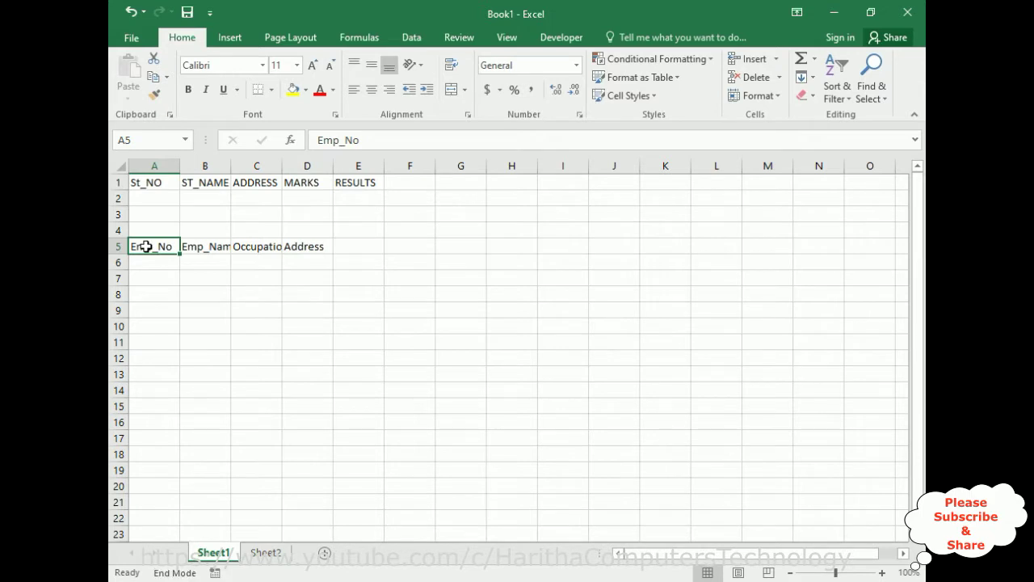
AutoFit the column widths of A5:D5 to their text.
key(ctrl+shift+Right)
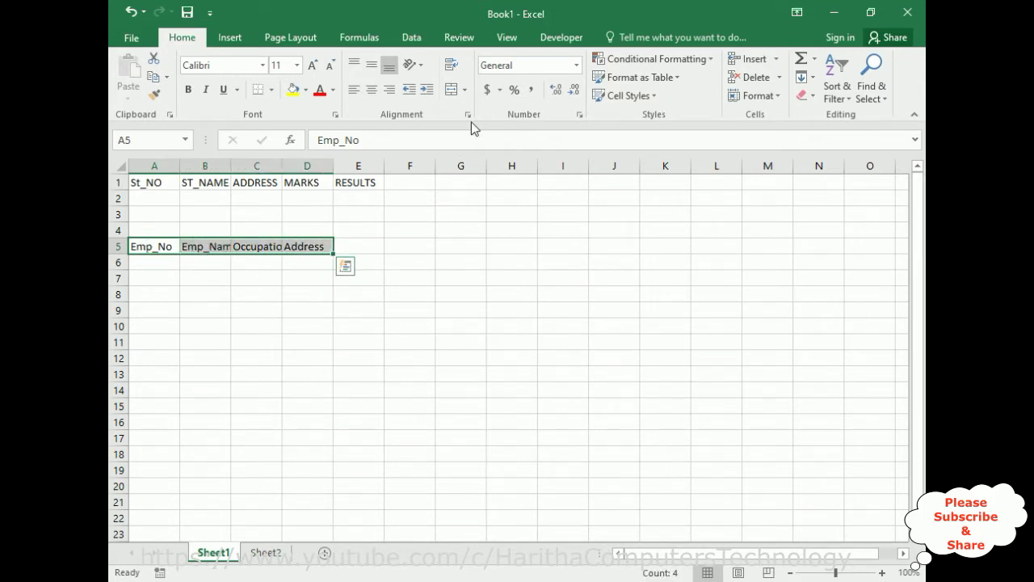
click(781, 101)
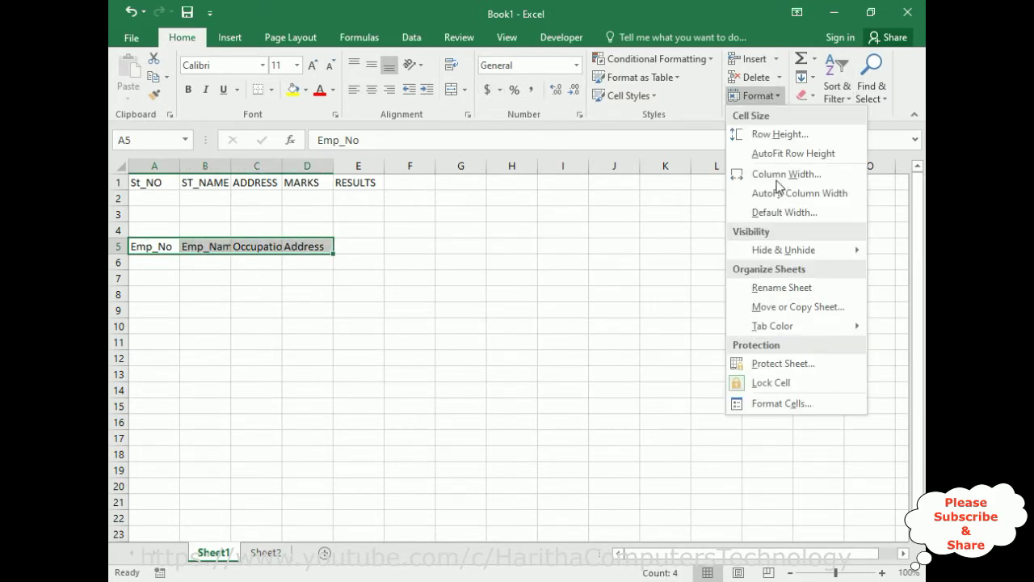
click(776, 196)
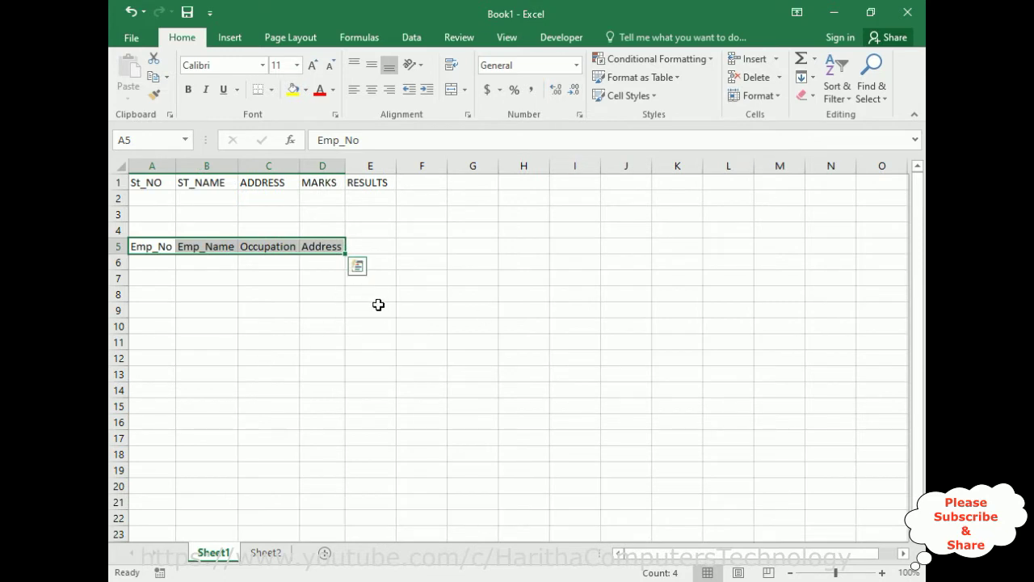
click(200, 284)
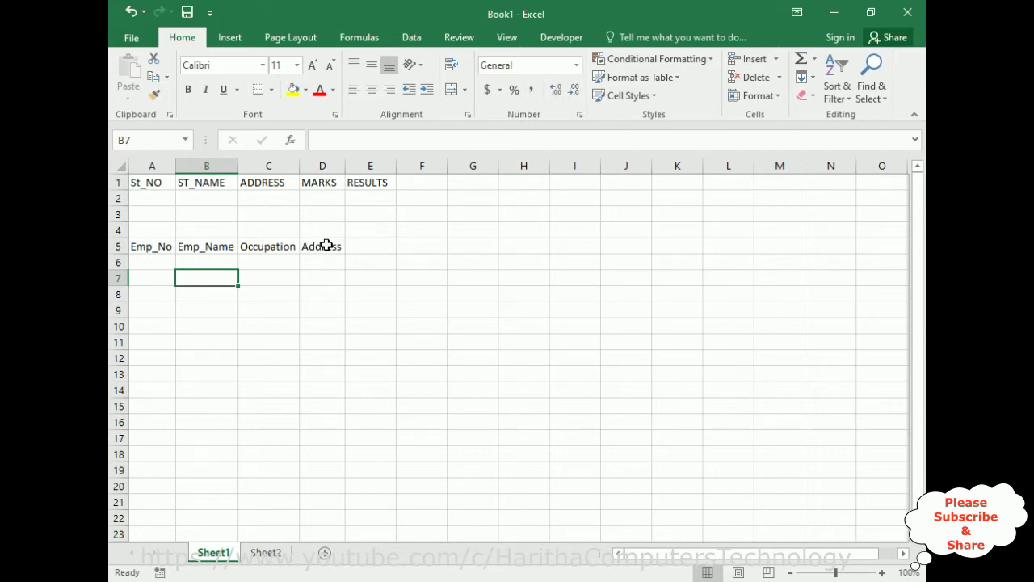
Copy the Emp_No to Address headers from A5:D5 into Sheet2 starting at I6.
click(267, 555)
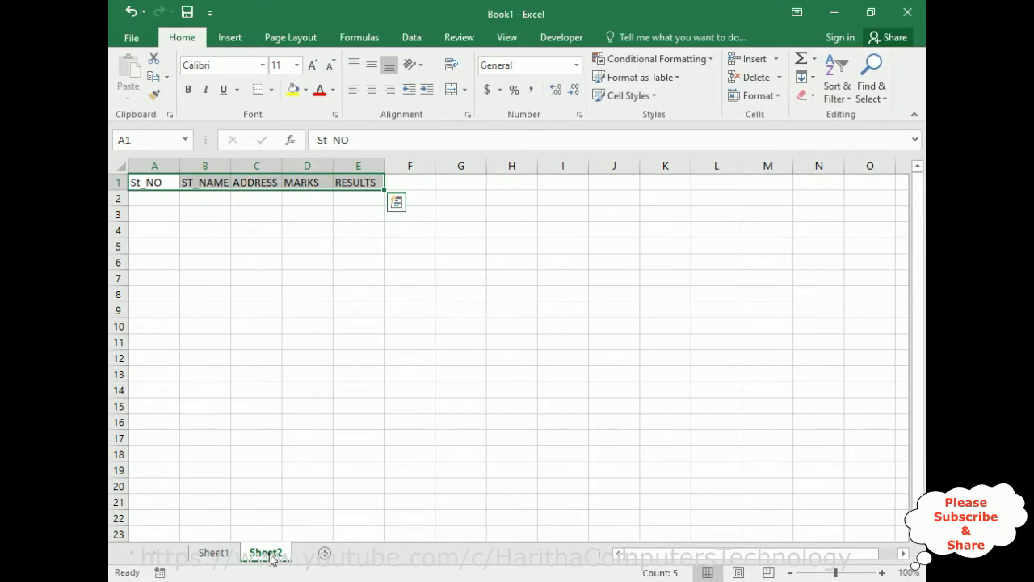
click(210, 553)
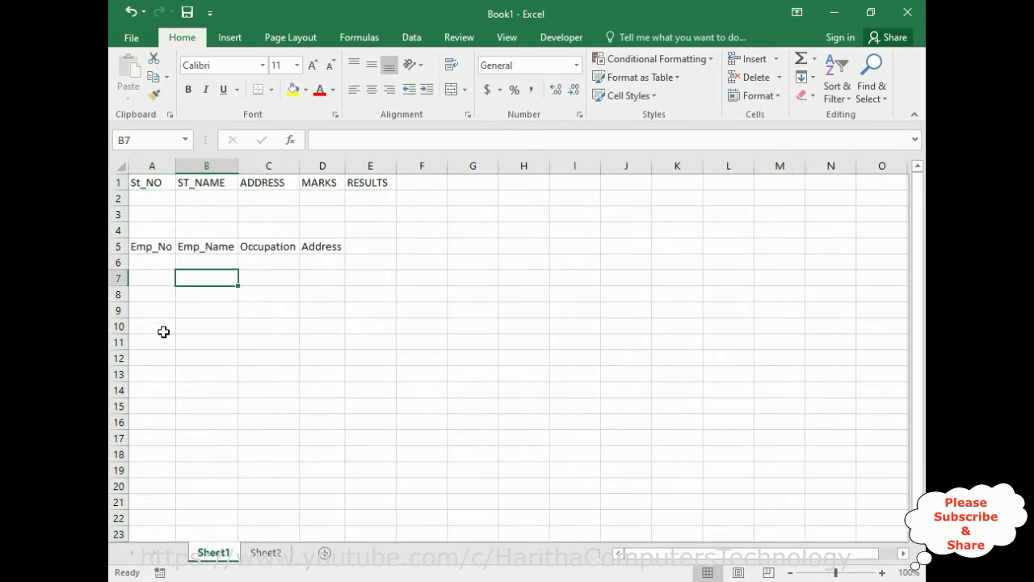
drag(137, 248, 342, 250)
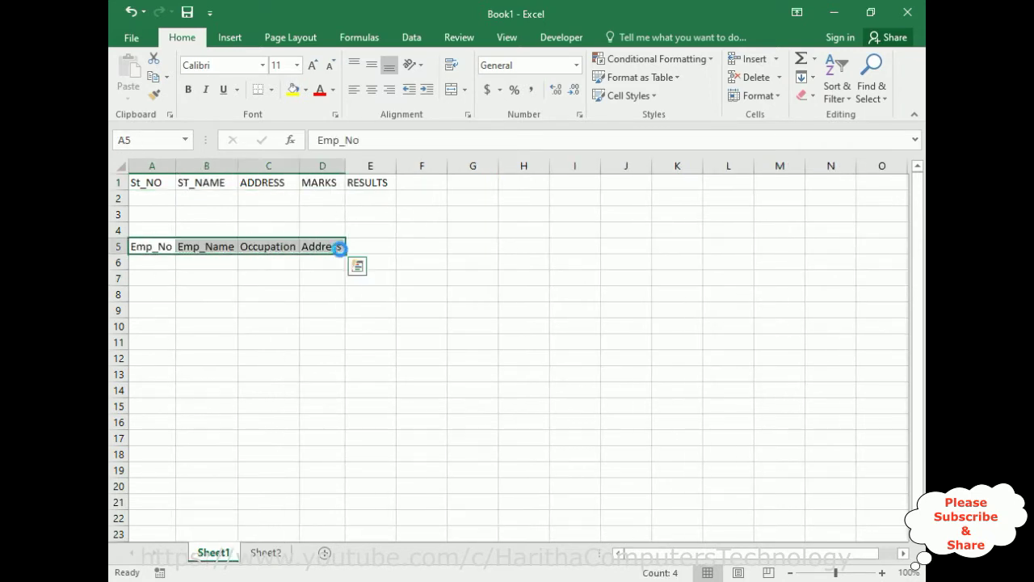
key(ctrl+c)
click(267, 553)
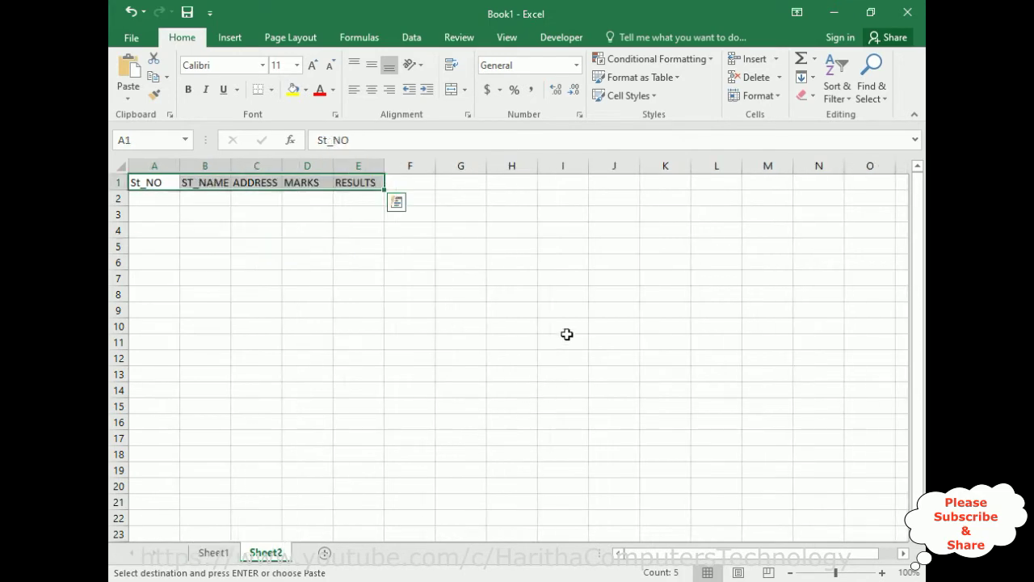
click(569, 266)
key(ctrl+v)
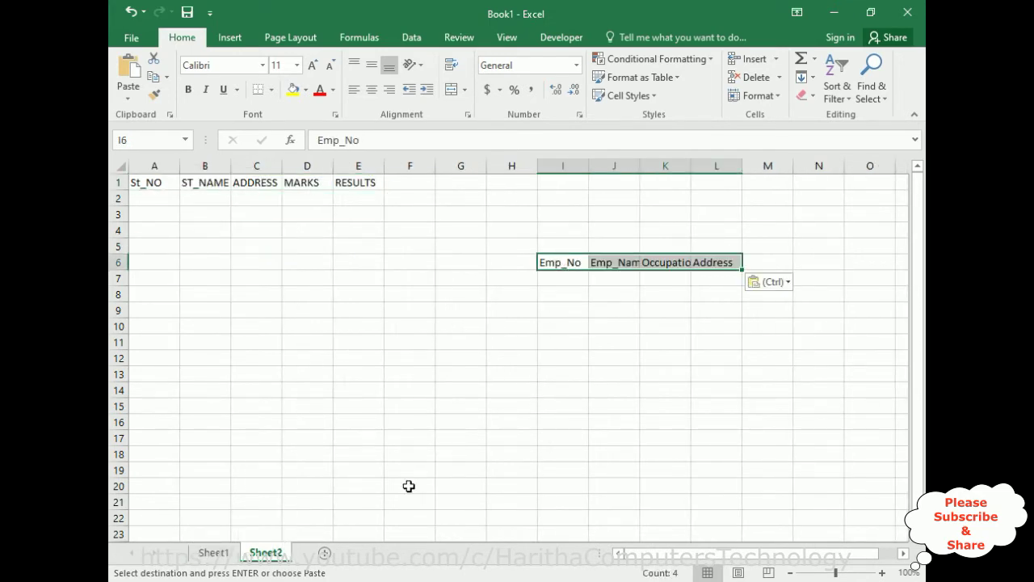
Paste the same headers into a new Sheet3 at A1, then return to Sheet1.
click(324, 553)
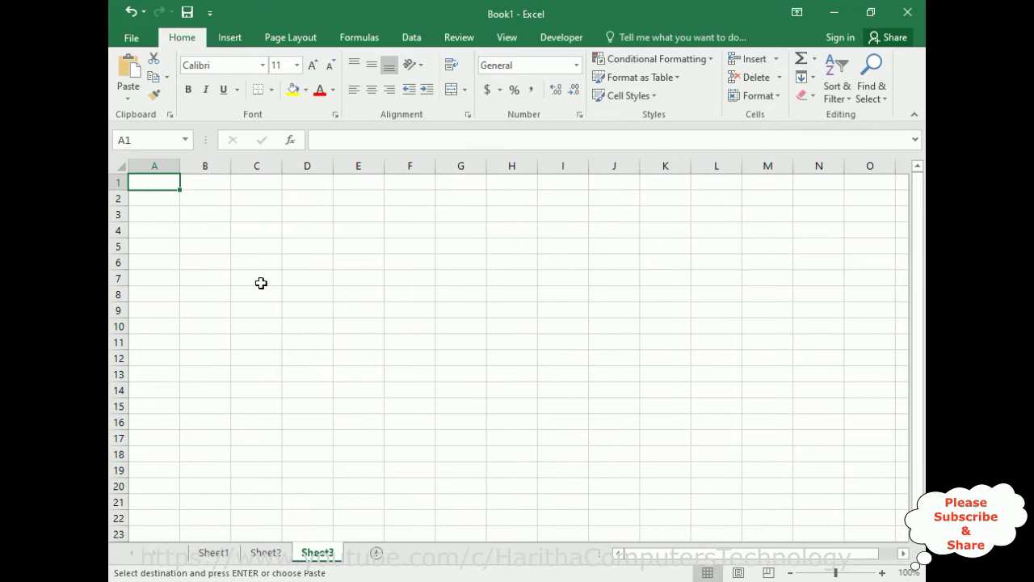
key(ctrl+v)
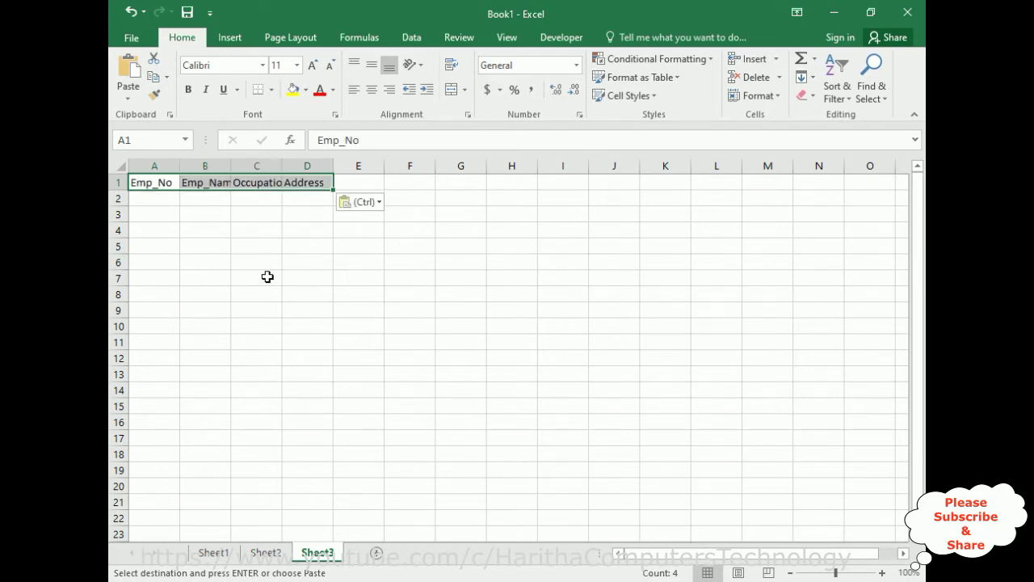
click(214, 553)
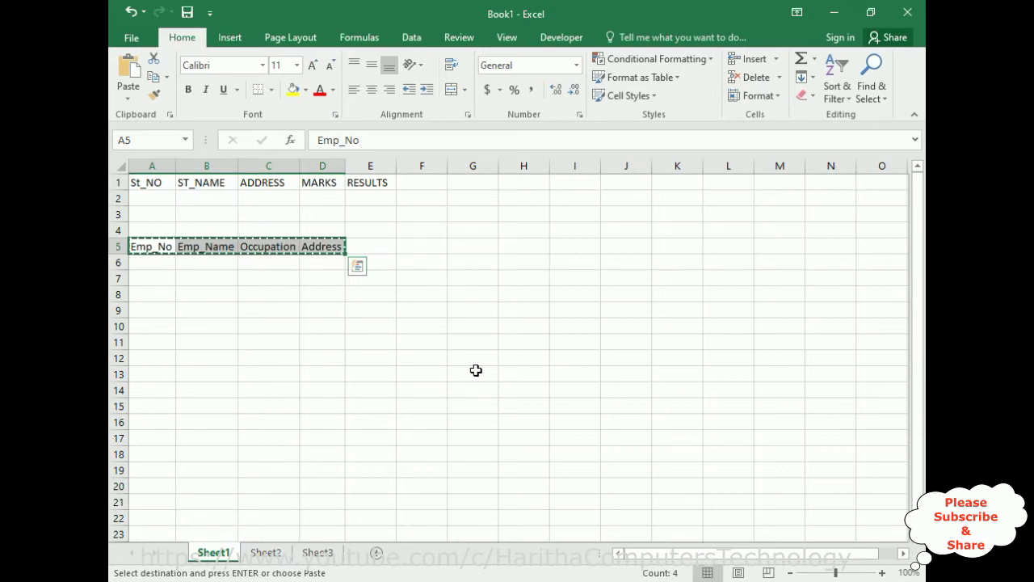
Clear all contents of Sheet2.
click(423, 284)
right_click(424, 284)
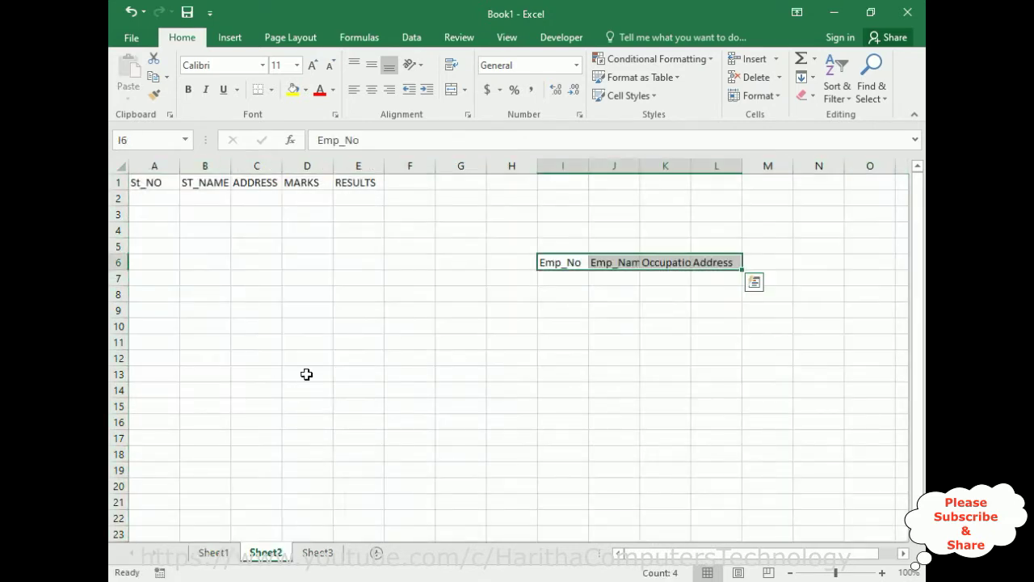
click(307, 374)
key(ctrl+a)
key(Delete)
Clear all contents of Sheet3 and return to Sheet1.
click(318, 553)
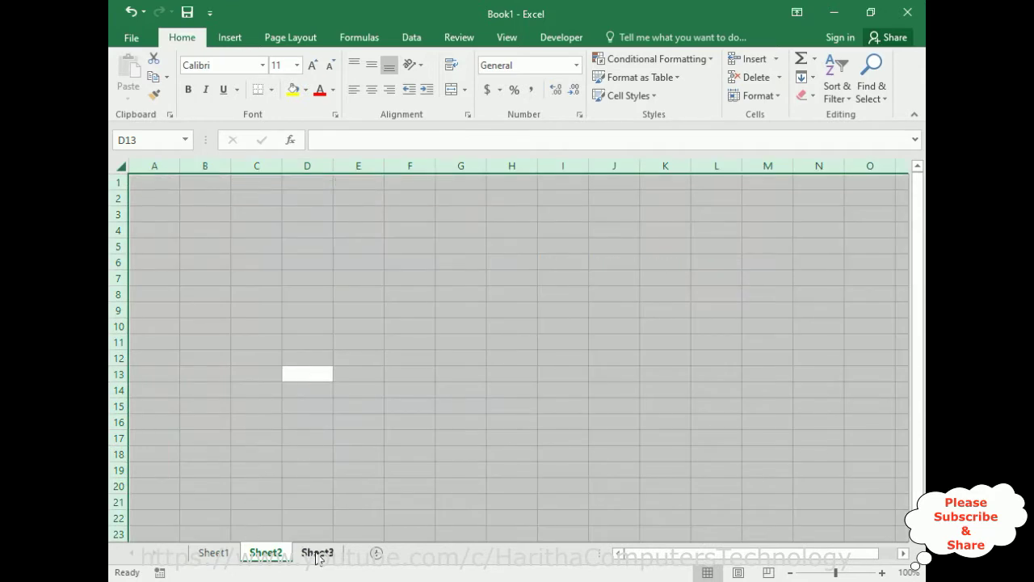
key(ctrl+v)
key(ctrl+a)
key(Delete)
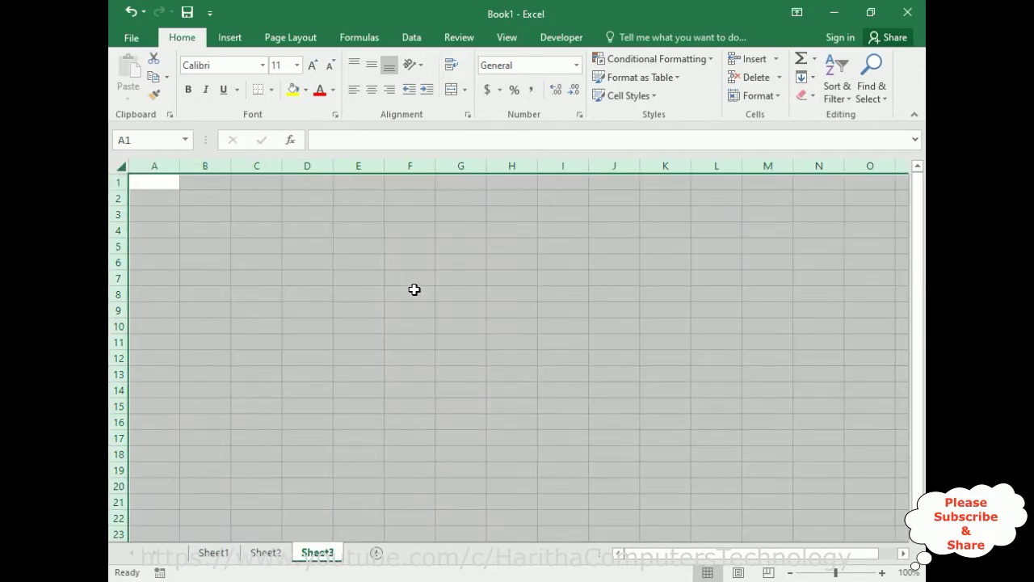
click(218, 553)
click(332, 436)
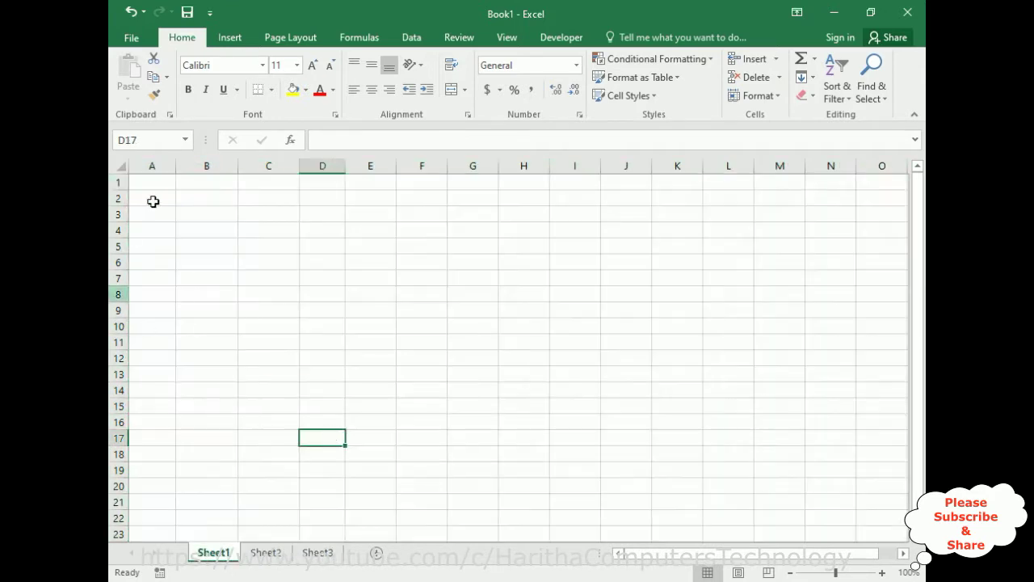
Starting from A1, look over the View and Developer ribbons, then bring up File > Options.
click(149, 184)
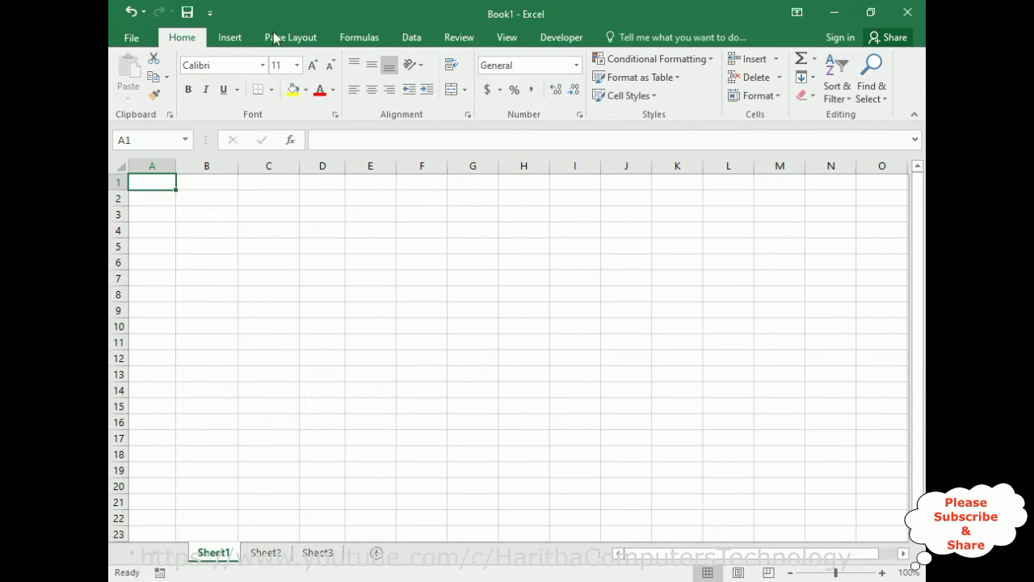
click(502, 42)
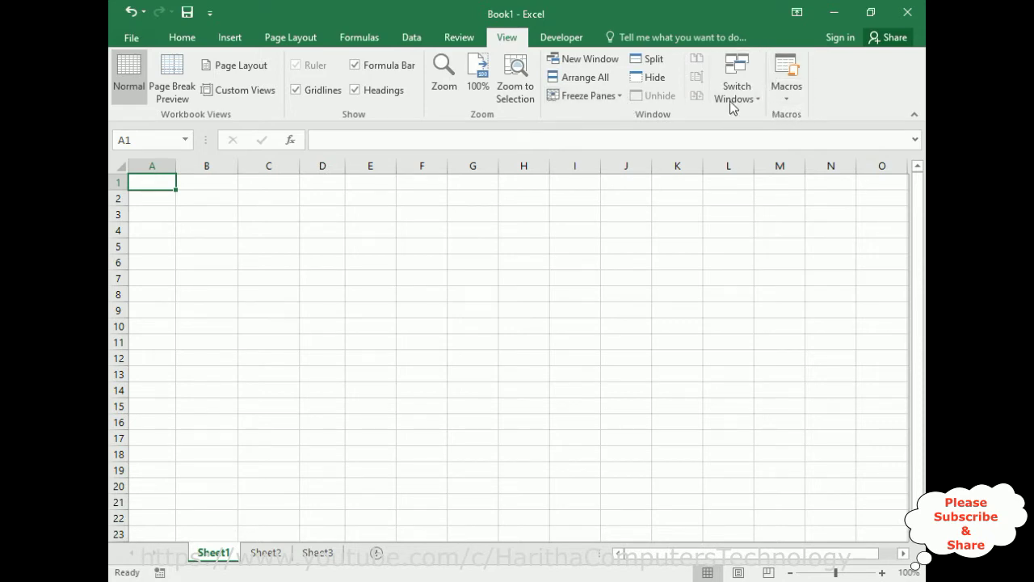
click(558, 38)
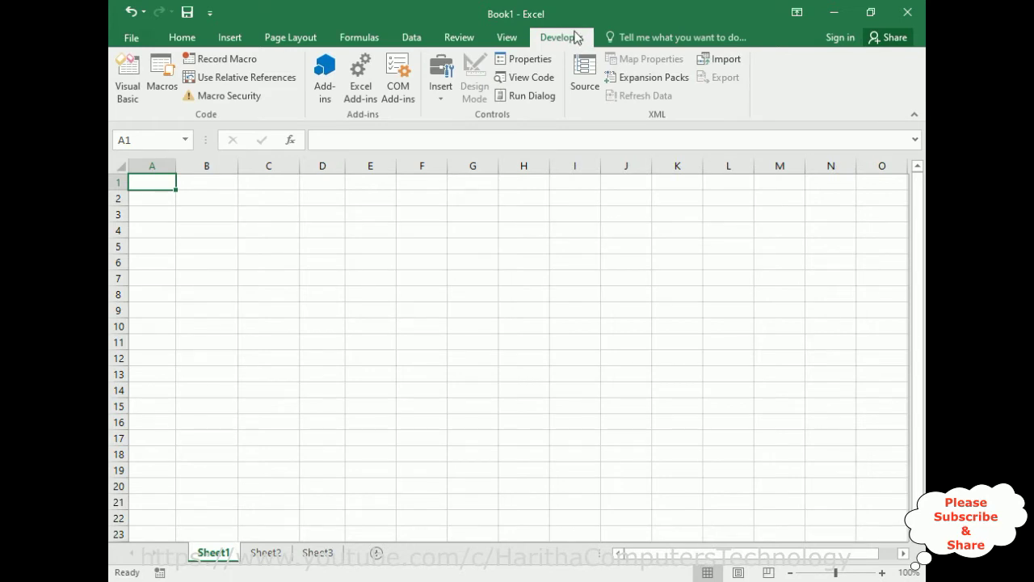
click(130, 37)
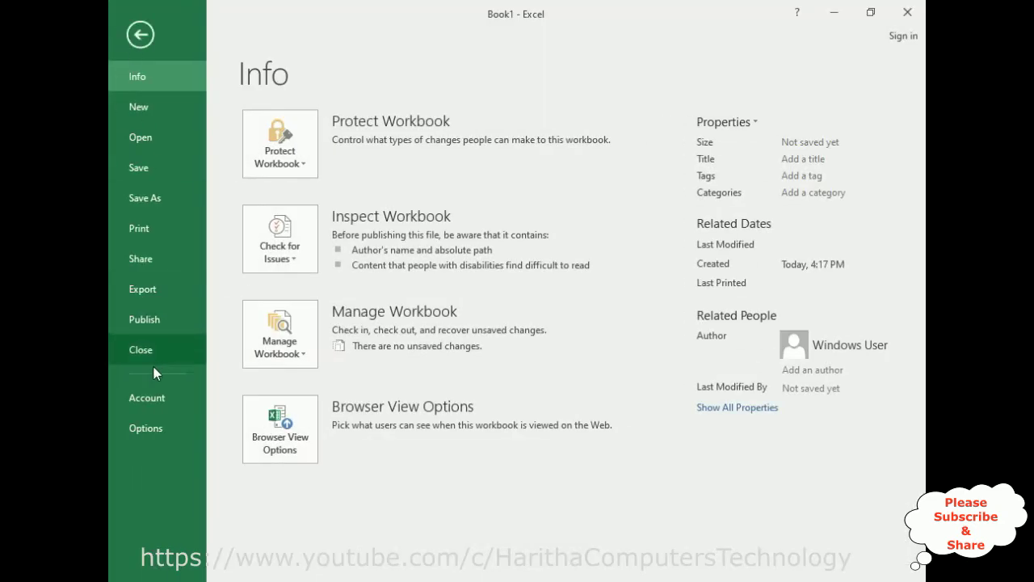
click(137, 427)
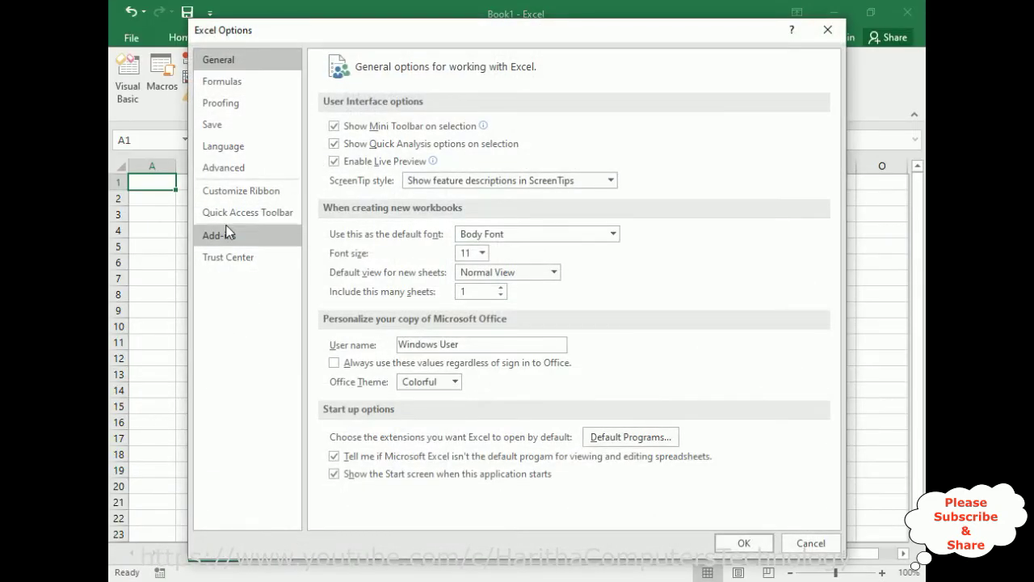
In Customize Ribbon, toggle Developer off and back on so the tab stays enabled.
click(225, 192)
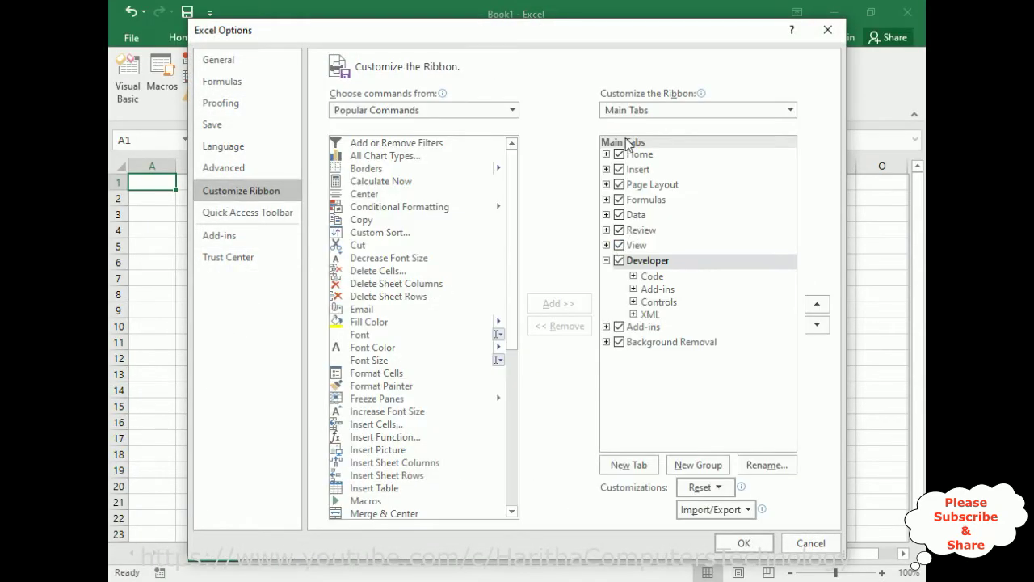
click(620, 261)
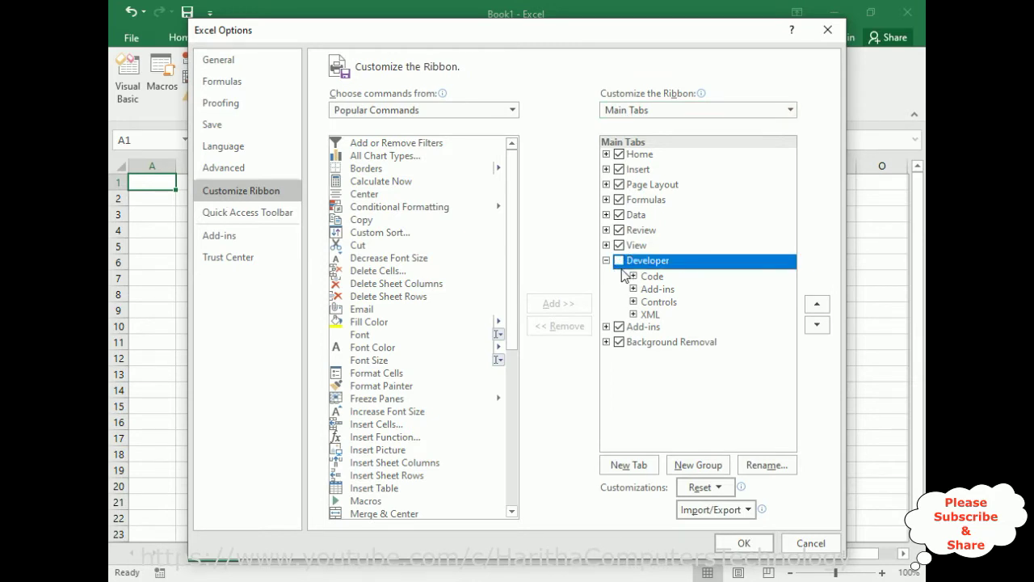
click(619, 262)
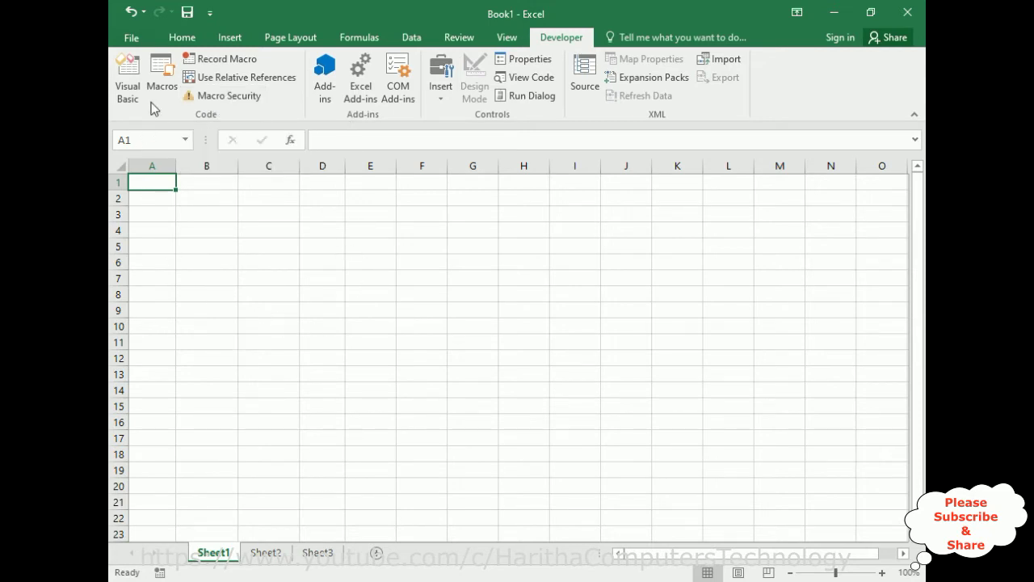
click(161, 81)
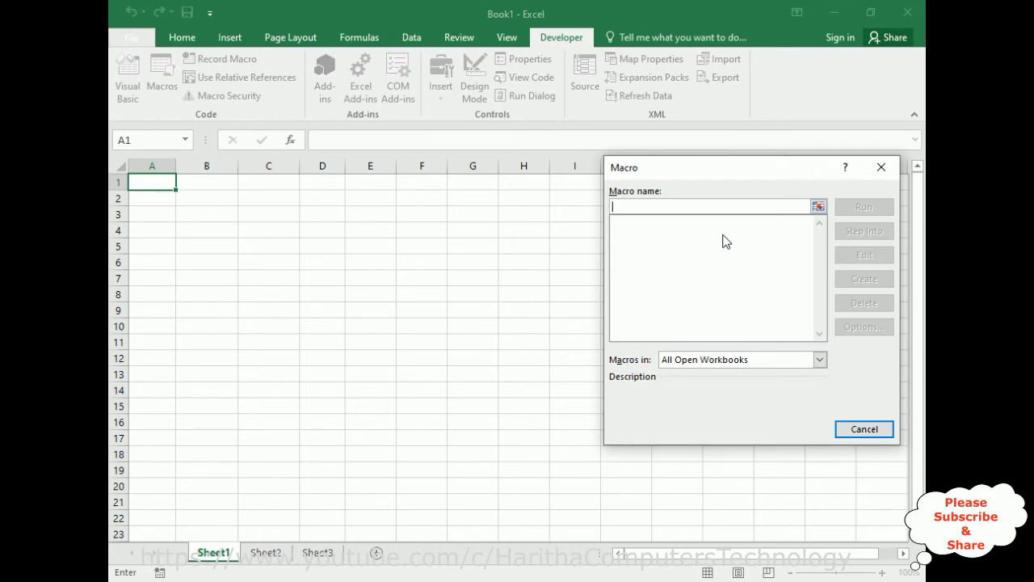
click(865, 430)
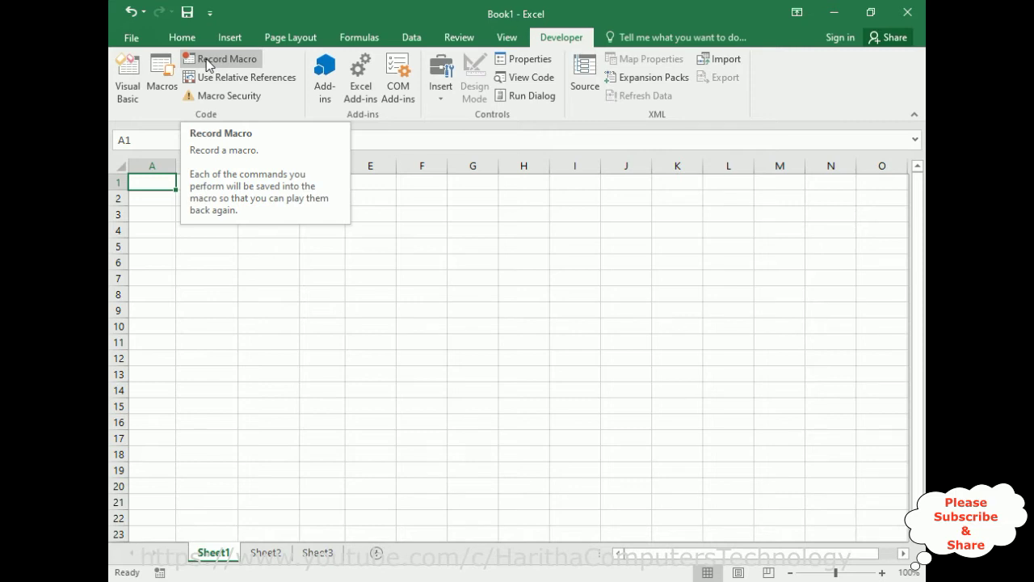
Start a new macro recording and try naming it 'Student Headers', which Excel rejects as invalid.
click(208, 64)
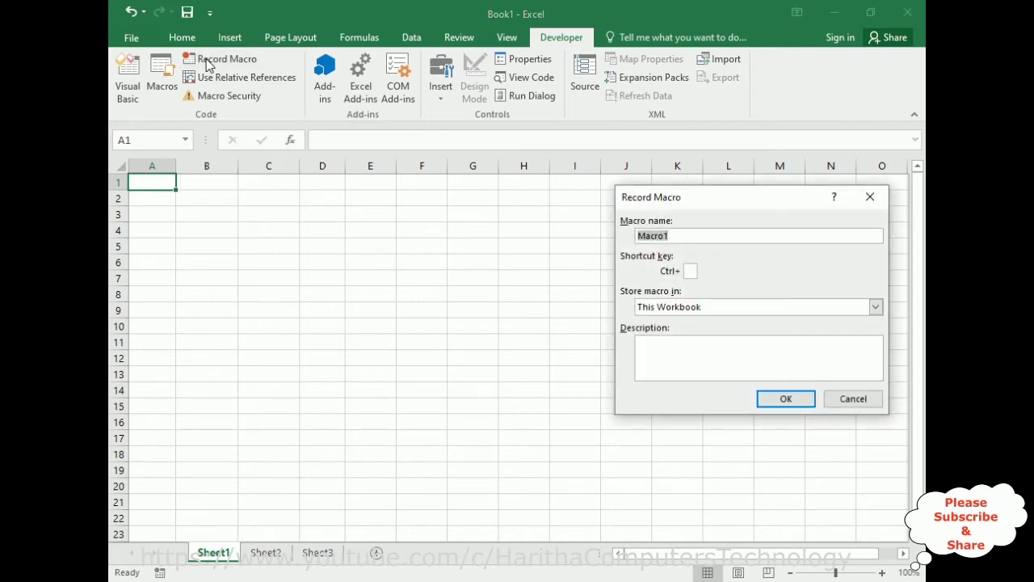
drag(721, 200, 525, 205)
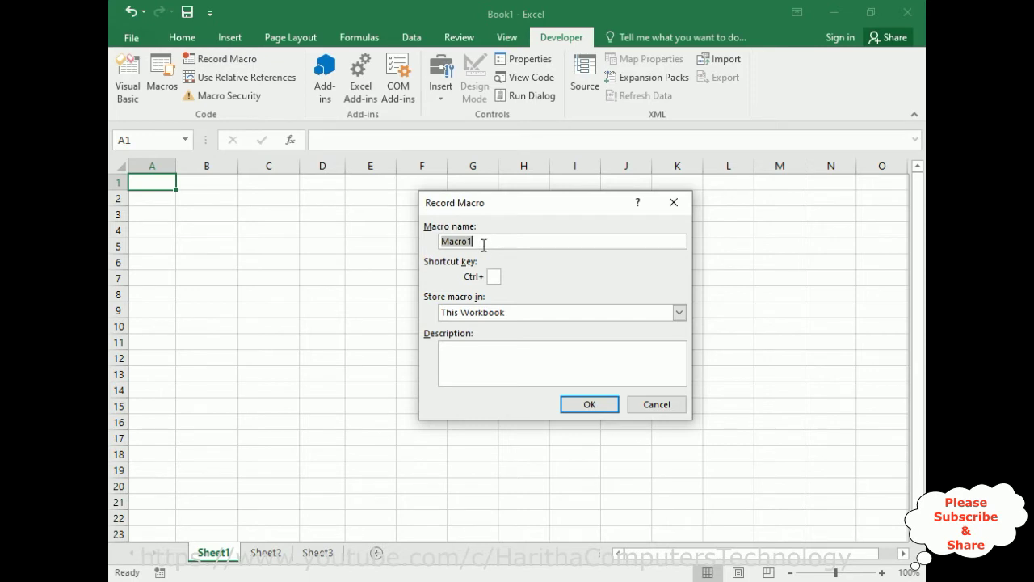
key(BackSpace)
text(charan)
key(BackSpace)
key(BackSpace)
key(BackSpace)
key(BackSpace)
key(BackSpace)
key(BackSpace)
text(StudentID)
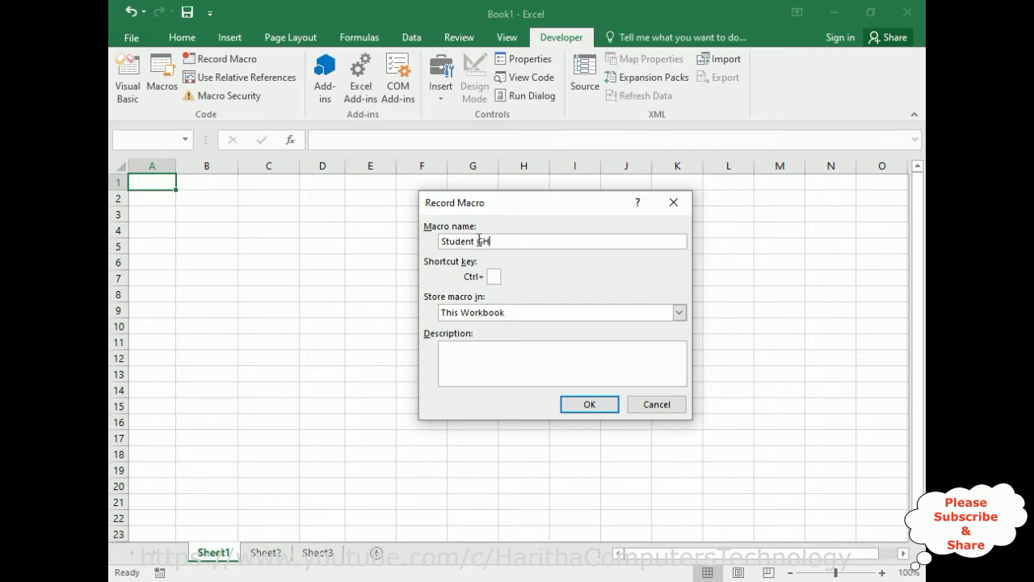
key(BackSpace)
key(BackSpace)
text(Headers)
click(583, 408)
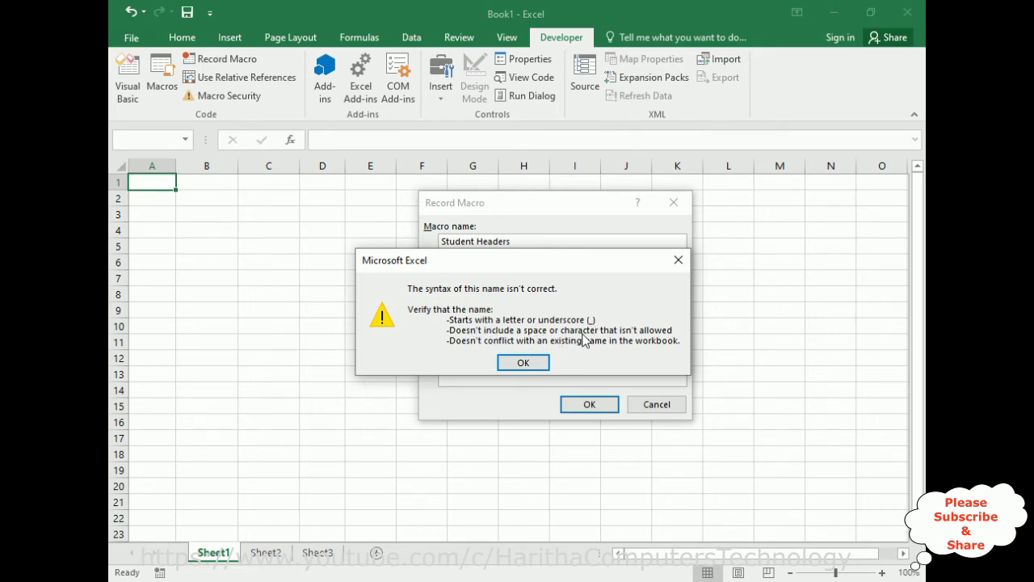
Correct the macro name to Student_Headers.
click(523, 362)
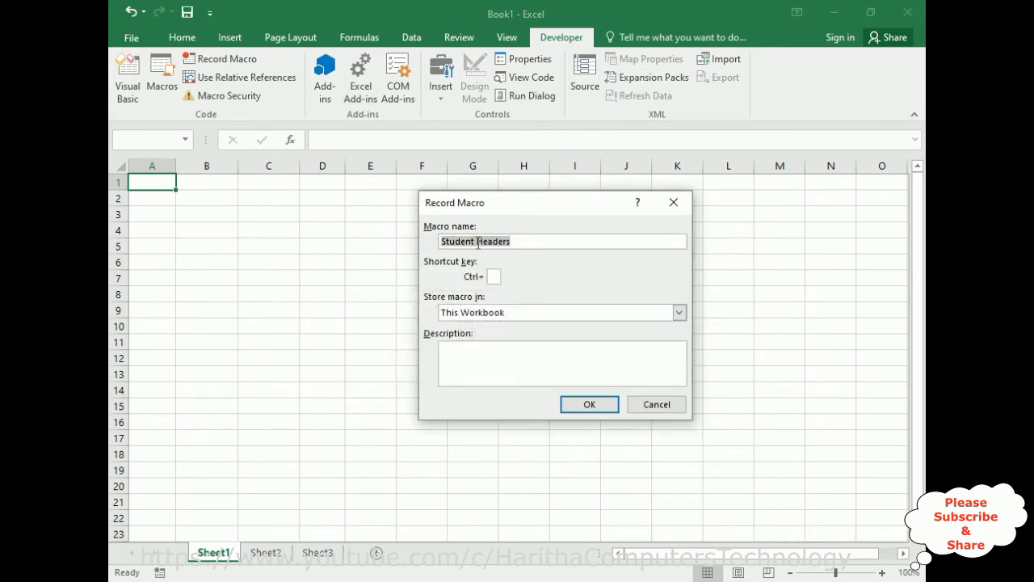
click(476, 242)
text(_)
Leave the shortcut empty after '4' is rejected, and add description 'Student Marks table header'.
click(493, 277)
text(4)
click(582, 405)
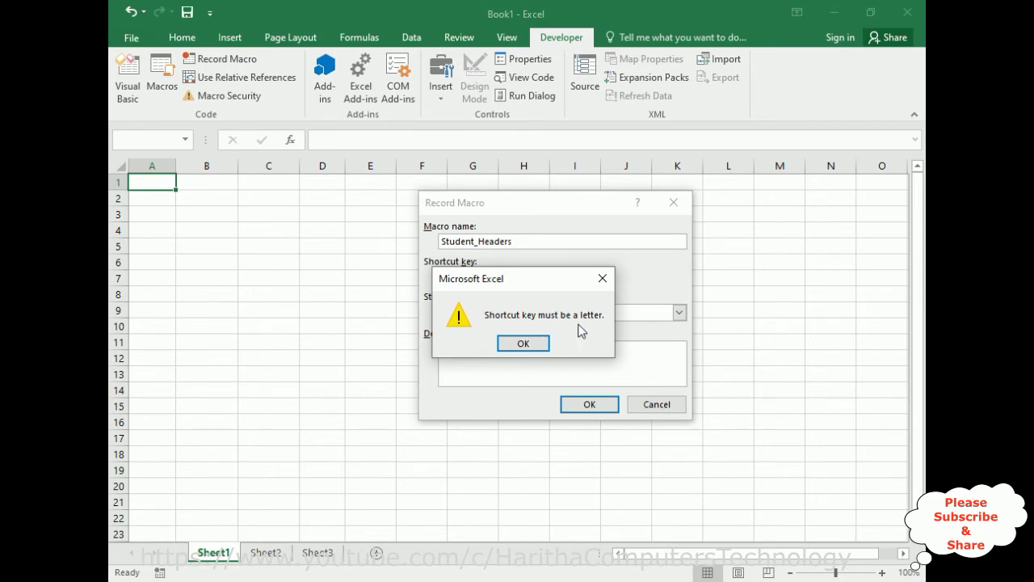
click(523, 344)
key(BackSpace)
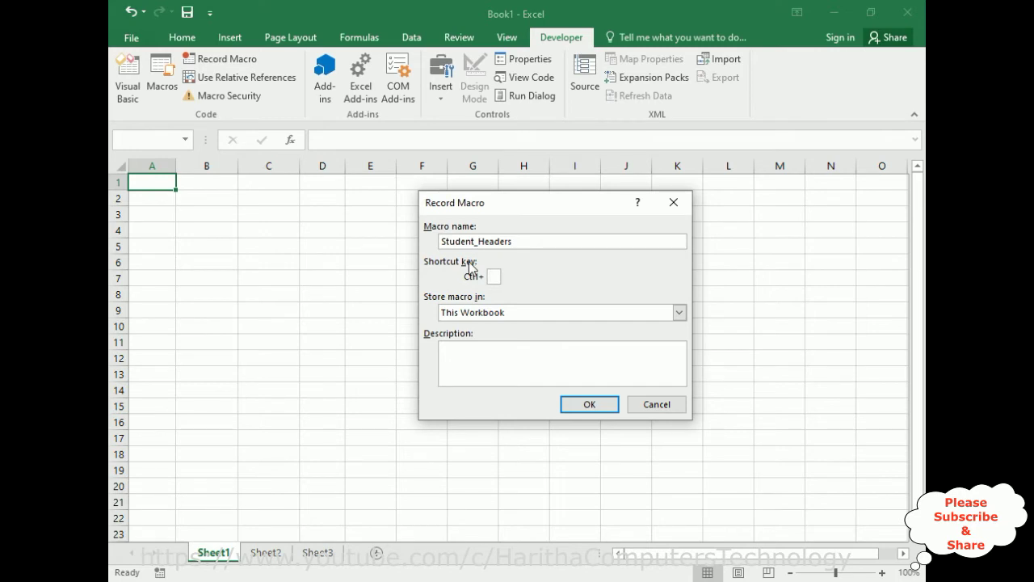
click(476, 353)
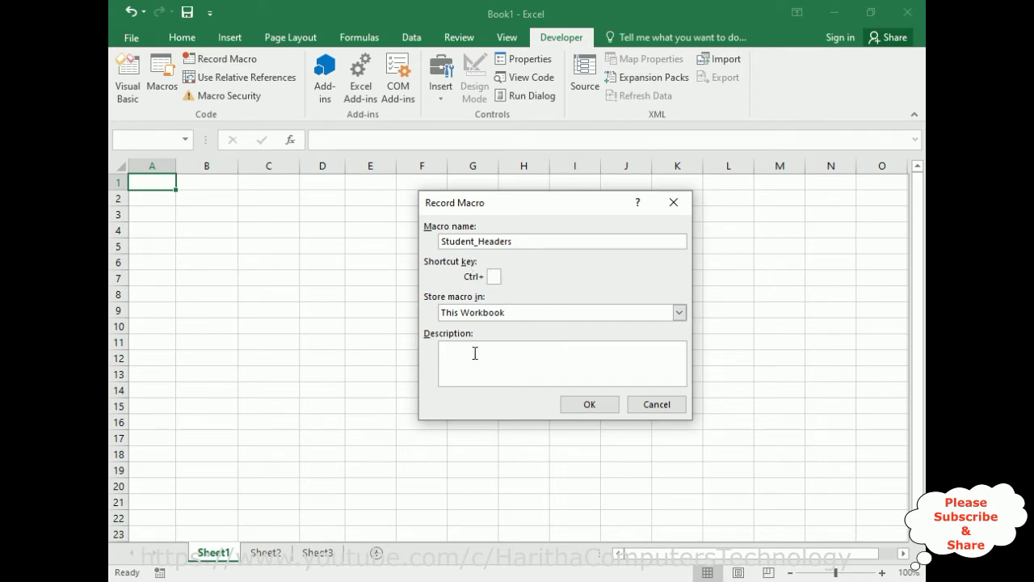
text(Student Marks table header)
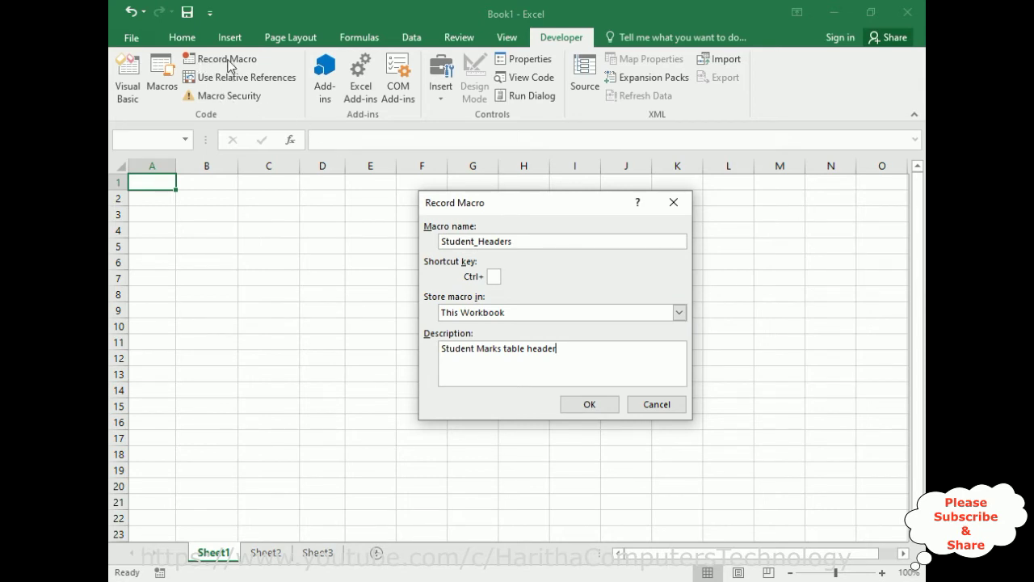
Start recording, enter St_NO, St_Name, Address, Marks, Results in A1:E1, then select that range.
click(583, 405)
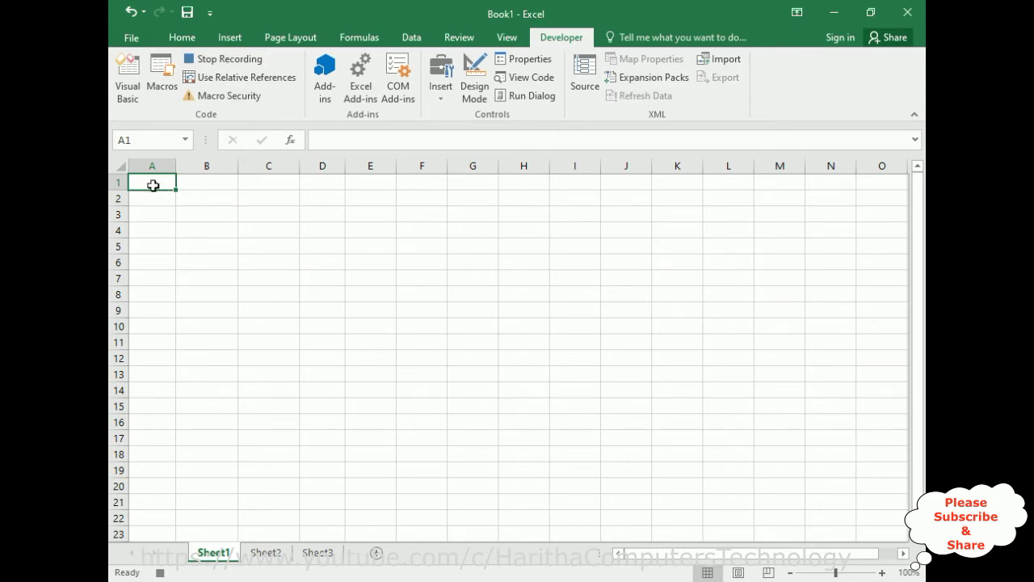
text(St_NO)
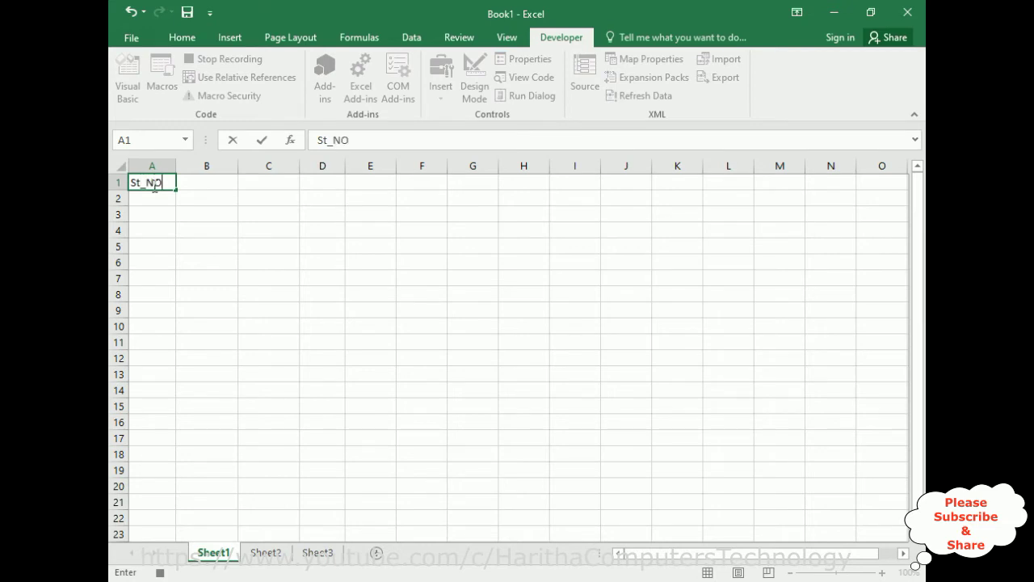
key(Tab)
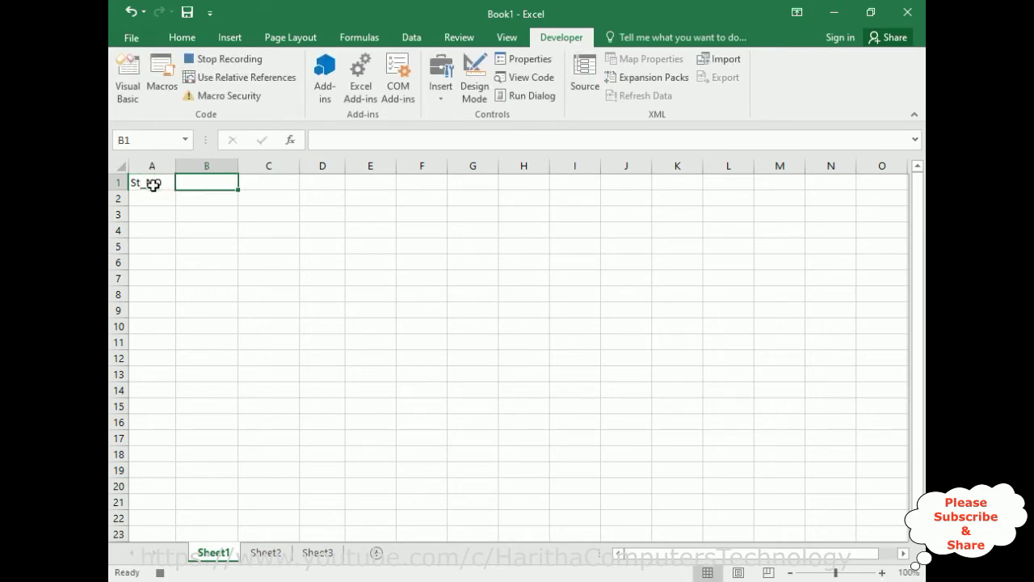
text(s)
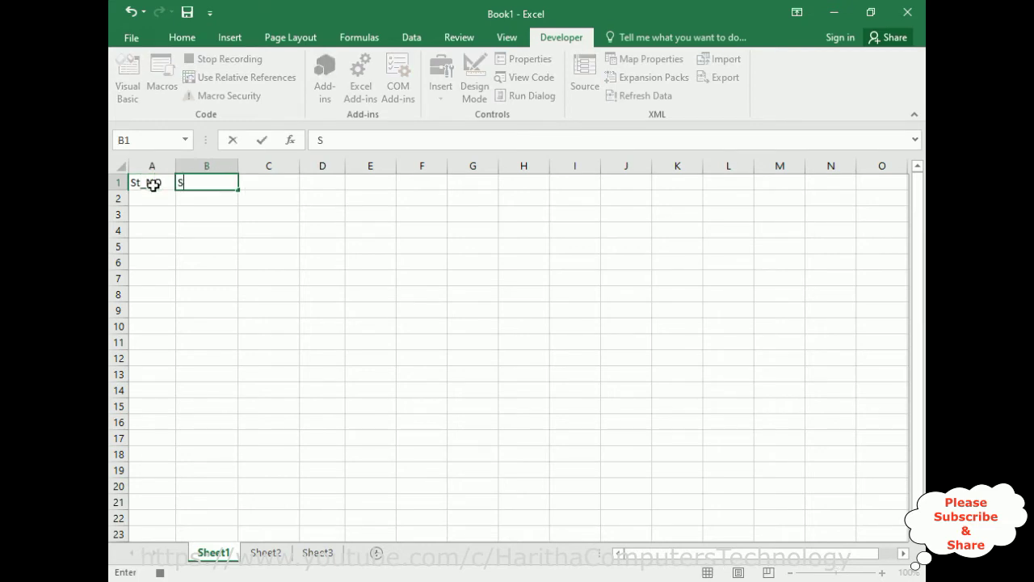
text(t_Name)
key(Tab)
text(Address)
key(Tab)
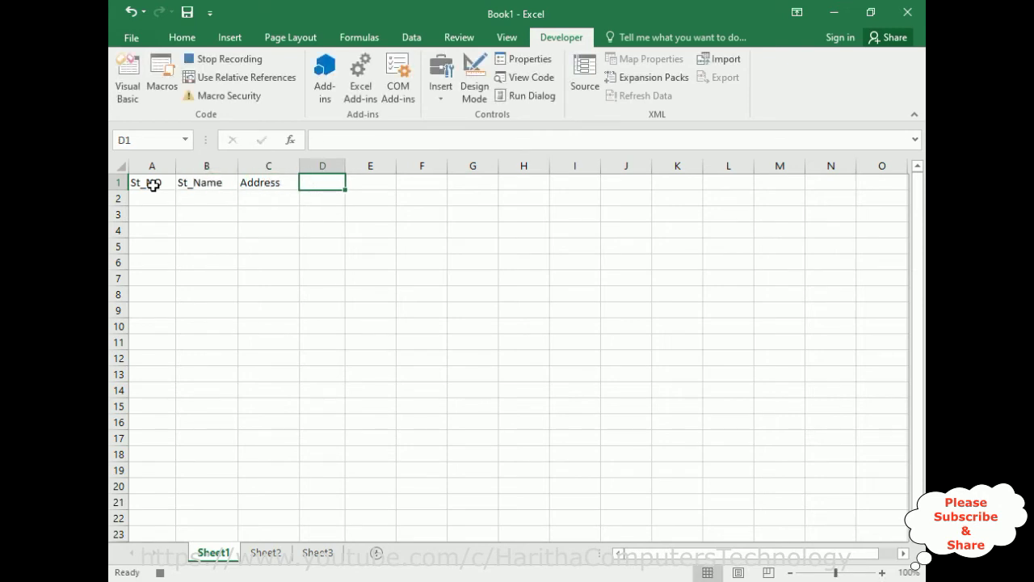
text(Marks)
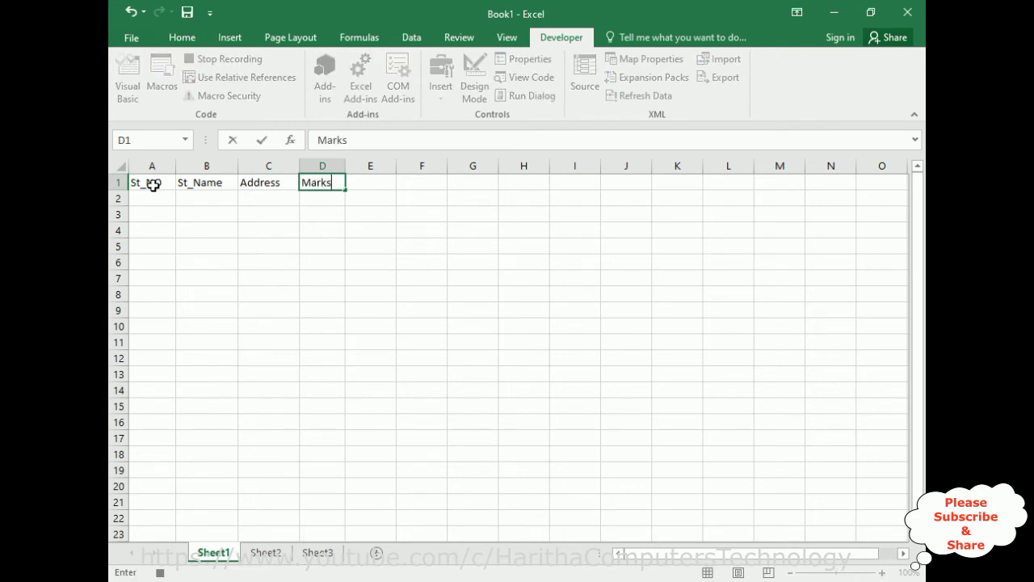
key(Tab)
text(P)
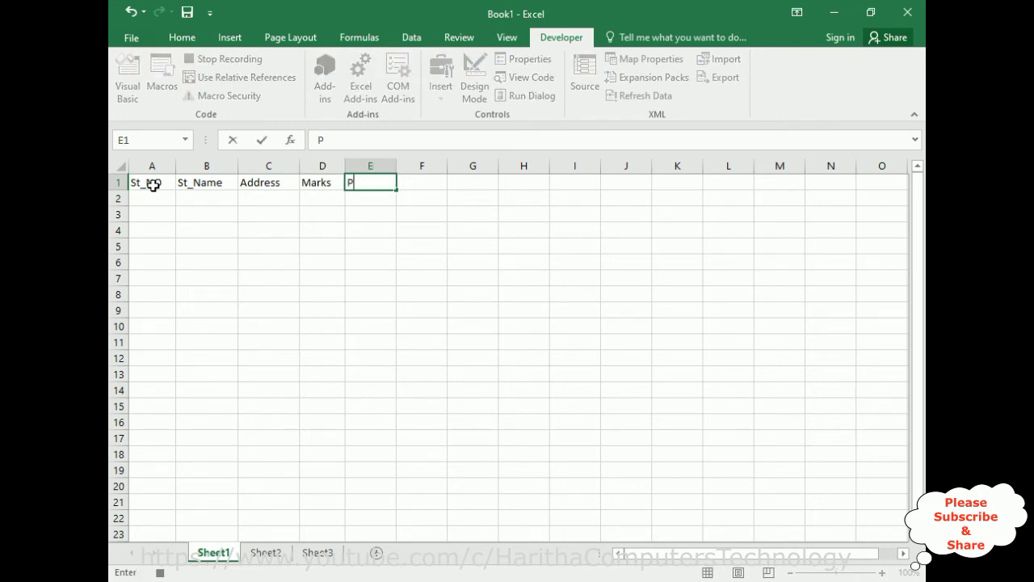
text(esults)
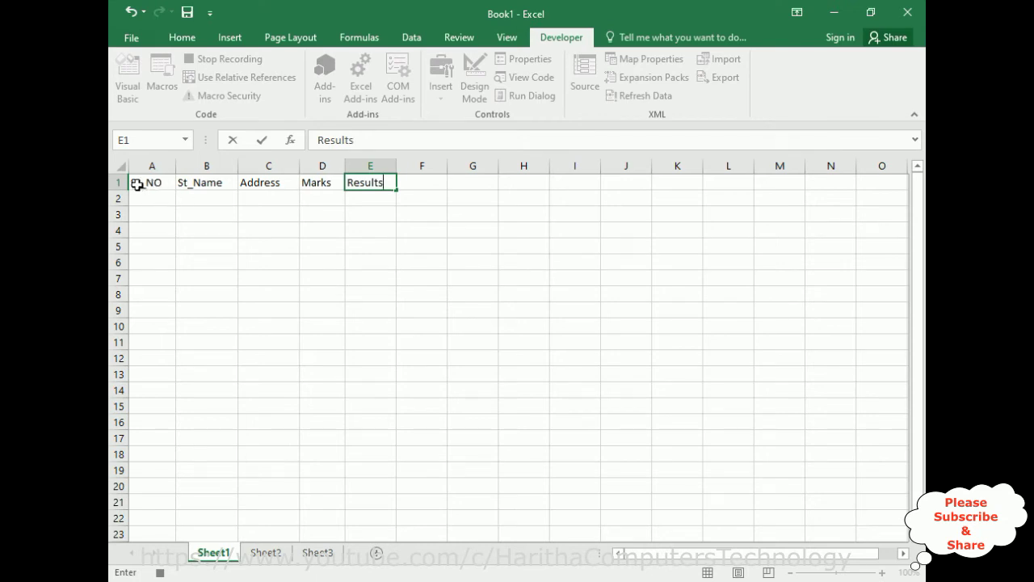
click(137, 183)
shift+click(386, 182)
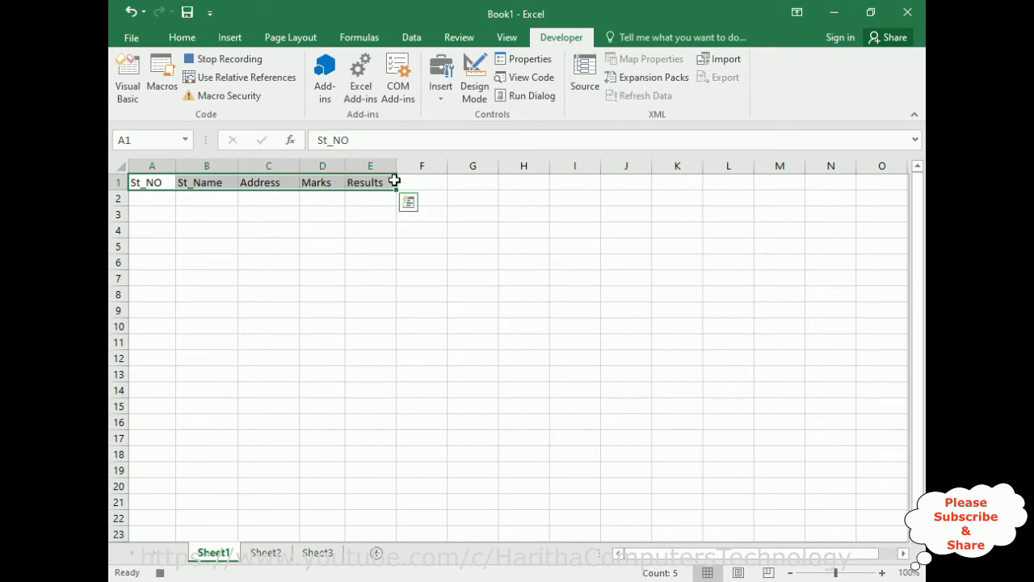
Make the A1:E1 headers bold, centered red text on a black fill.
click(183, 39)
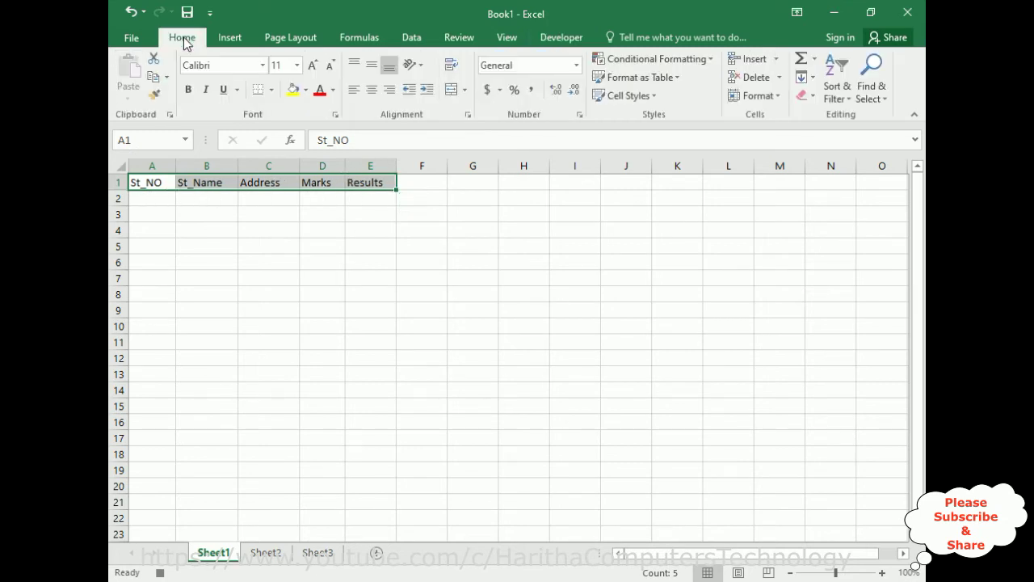
click(334, 90)
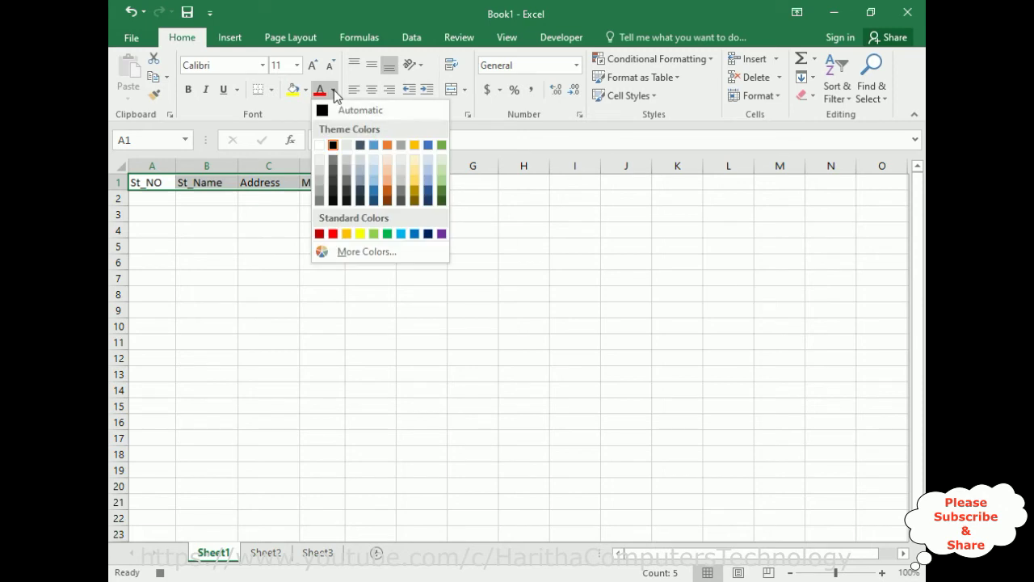
click(333, 235)
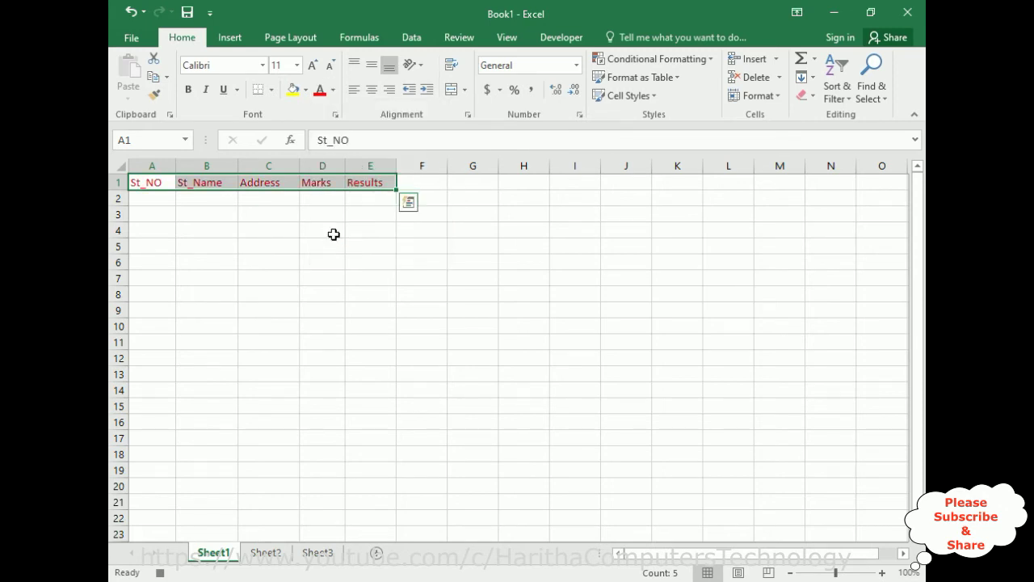
click(305, 90)
click(312, 127)
click(188, 90)
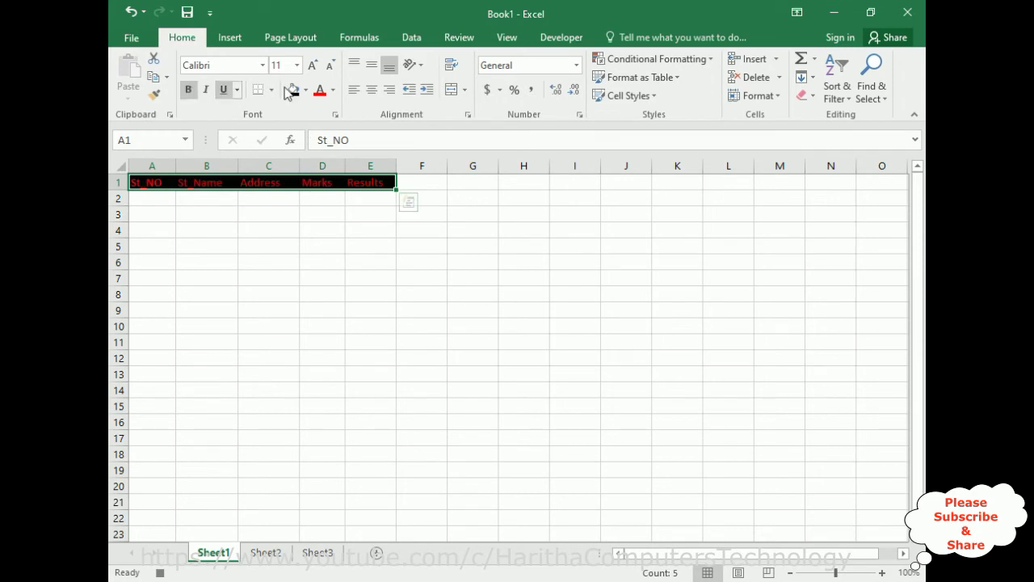
click(371, 90)
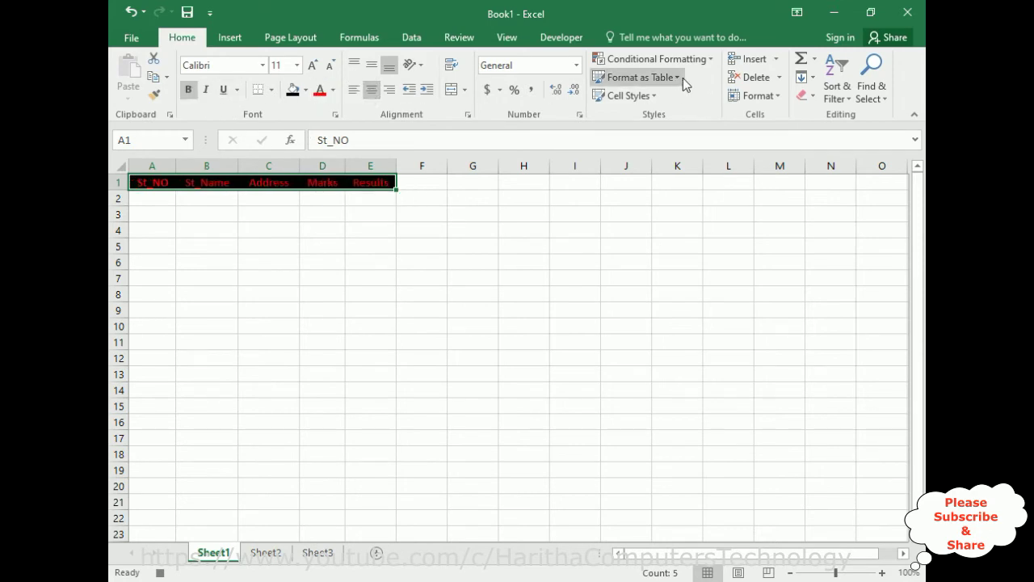
Set the headers to 16 pt and AutoFit columns A–E to their contents.
click(682, 78)
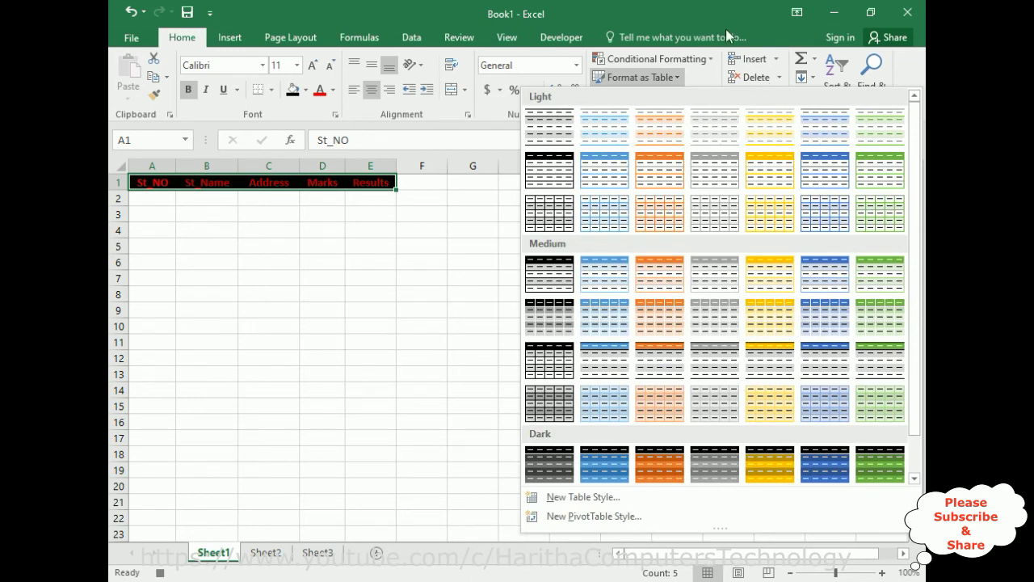
click(724, 26)
click(776, 96)
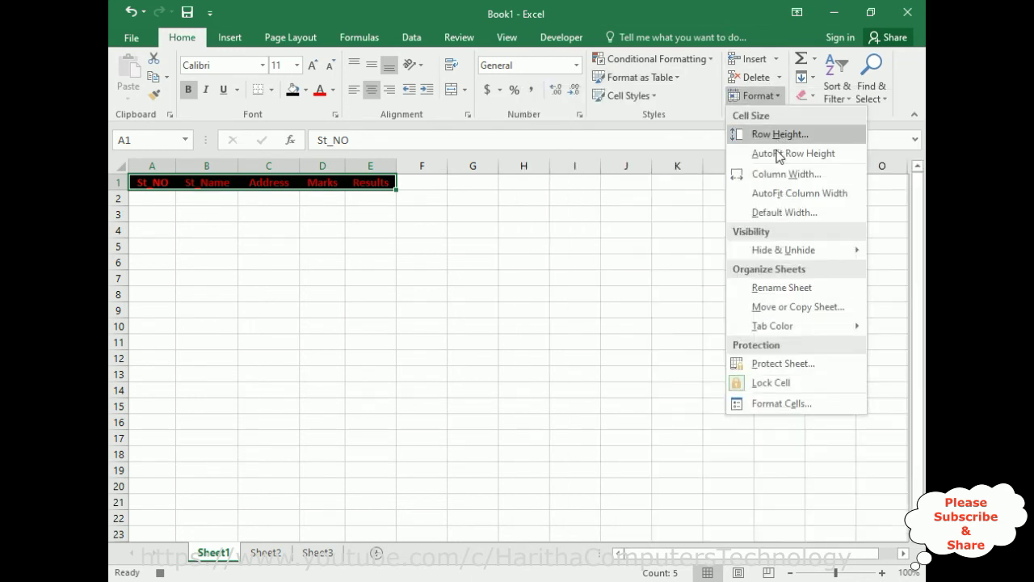
click(797, 193)
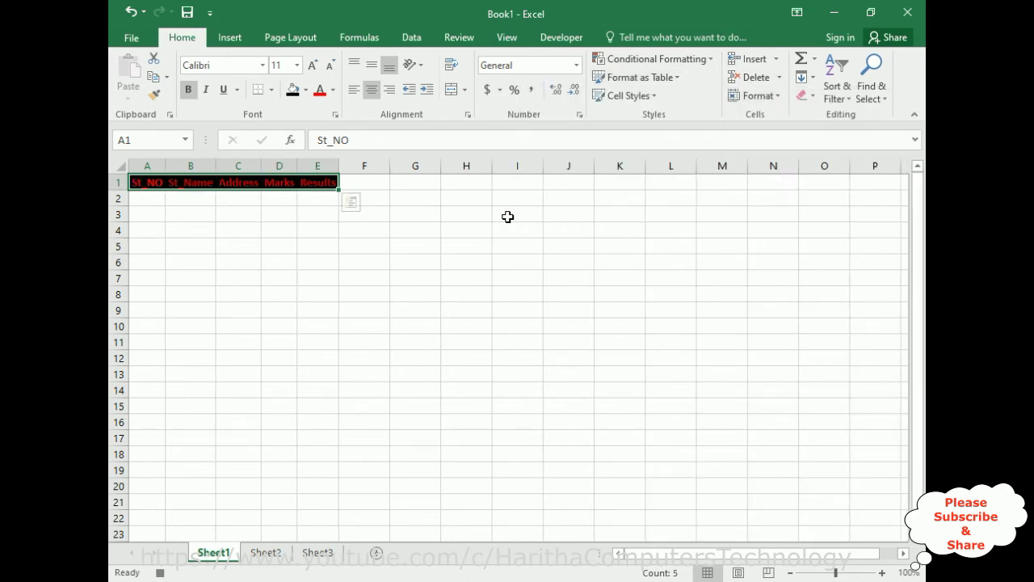
click(298, 64)
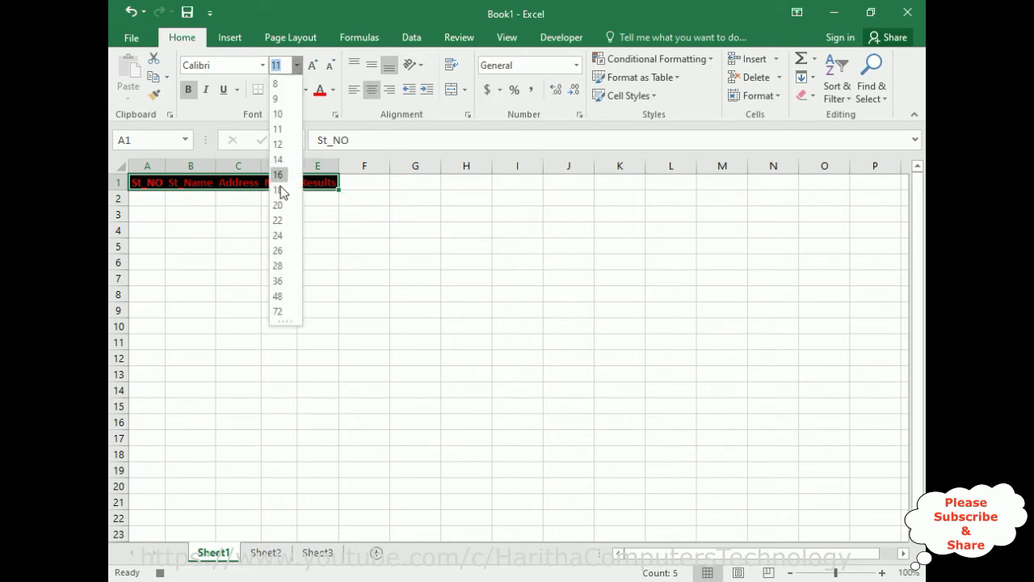
click(279, 173)
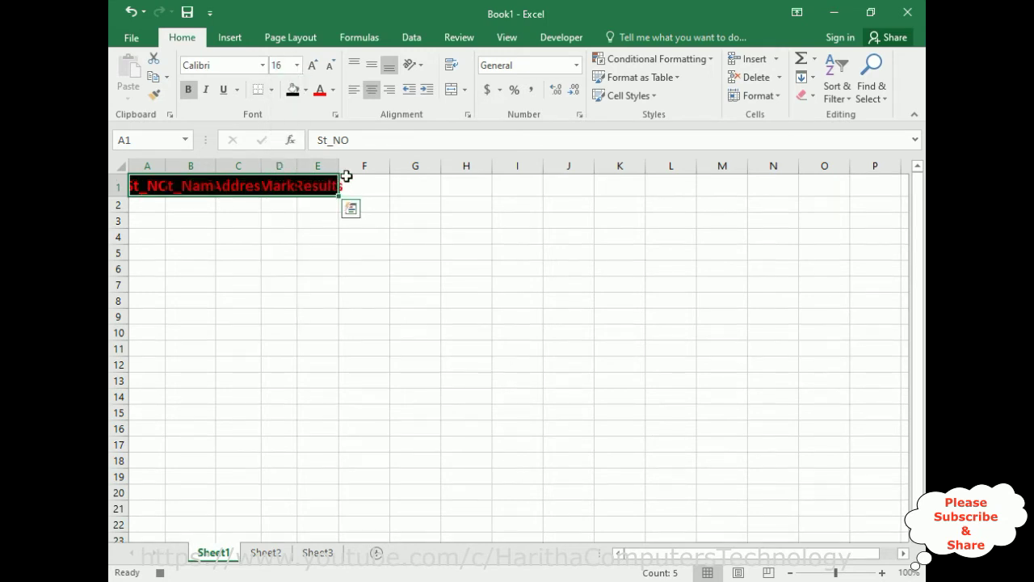
click(758, 95)
click(772, 194)
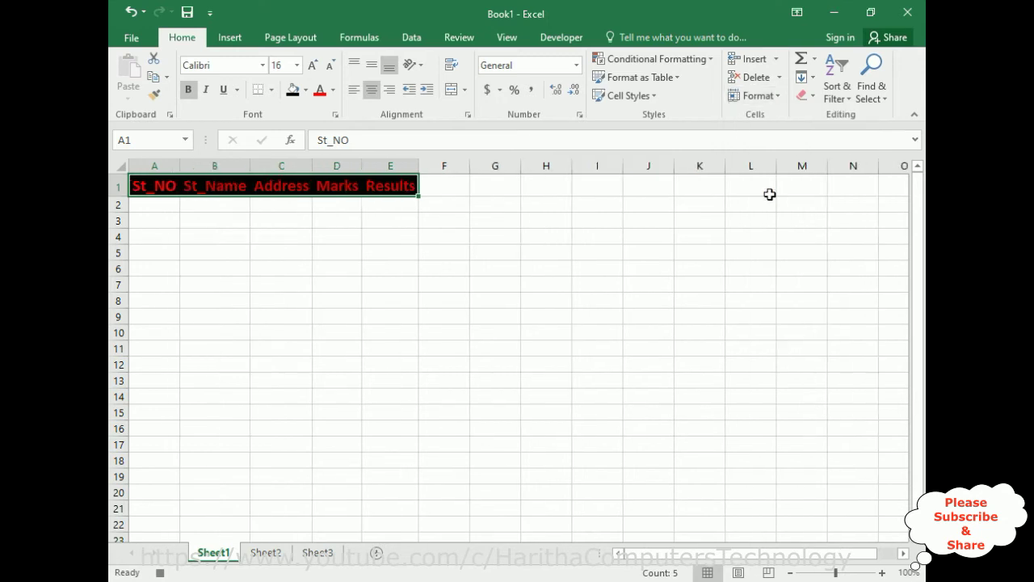
Select cell F5 and stop the header macro recording.
click(450, 247)
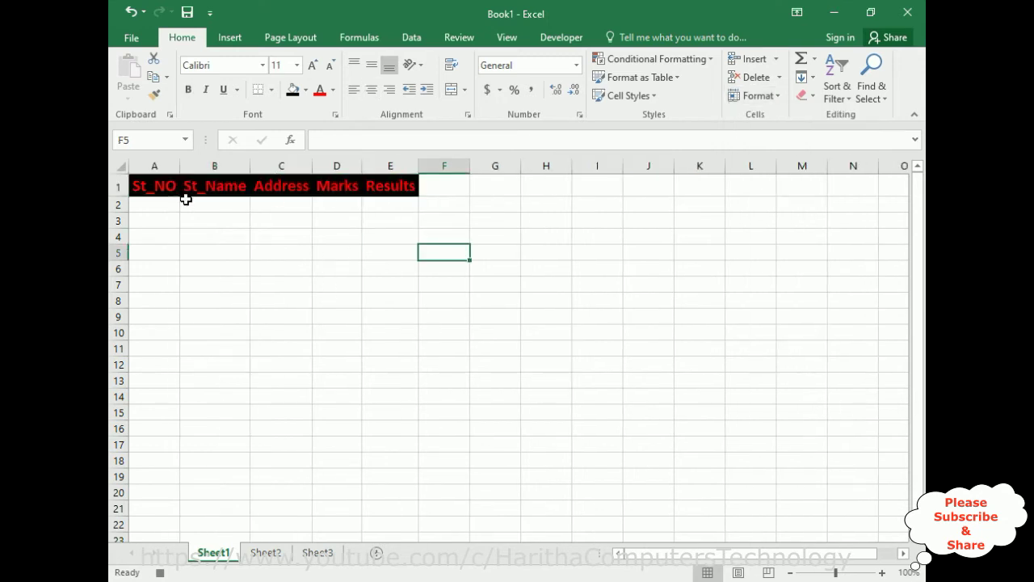
click(559, 38)
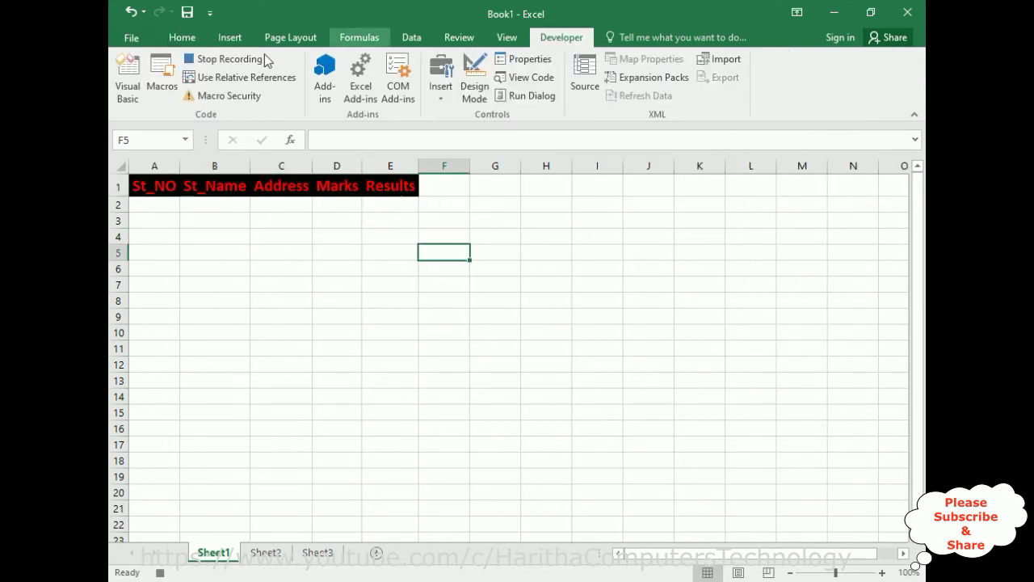
click(209, 67)
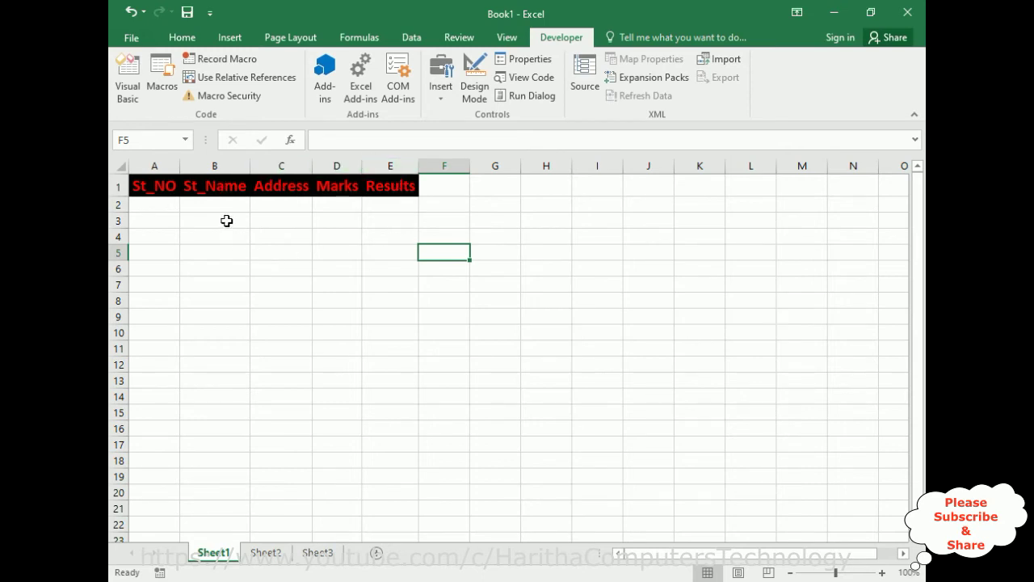
click(162, 81)
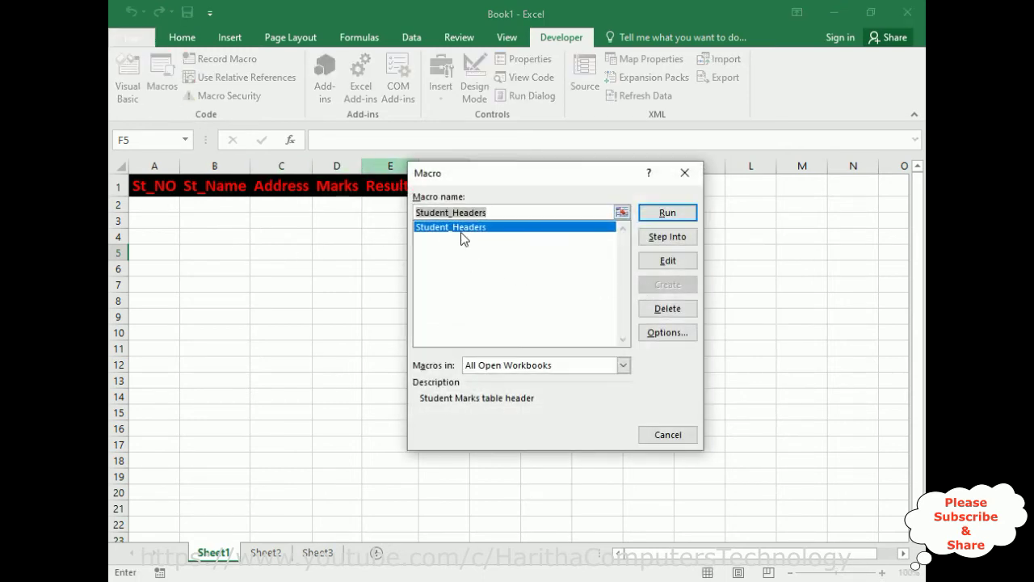
click(669, 436)
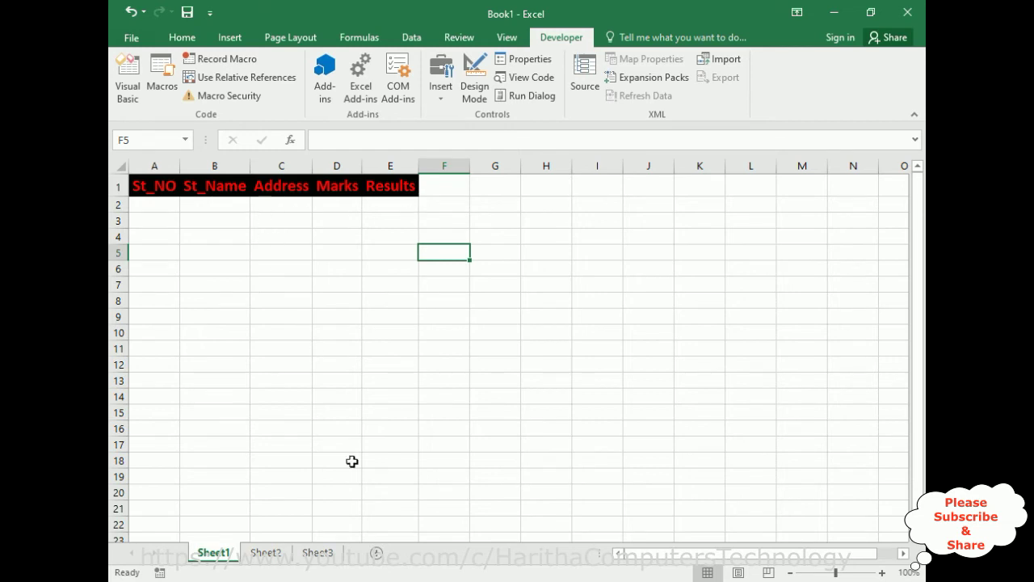
Run Student_Headers from cell C7 on Sheet3 and compare the result with Sheet1.
click(318, 552)
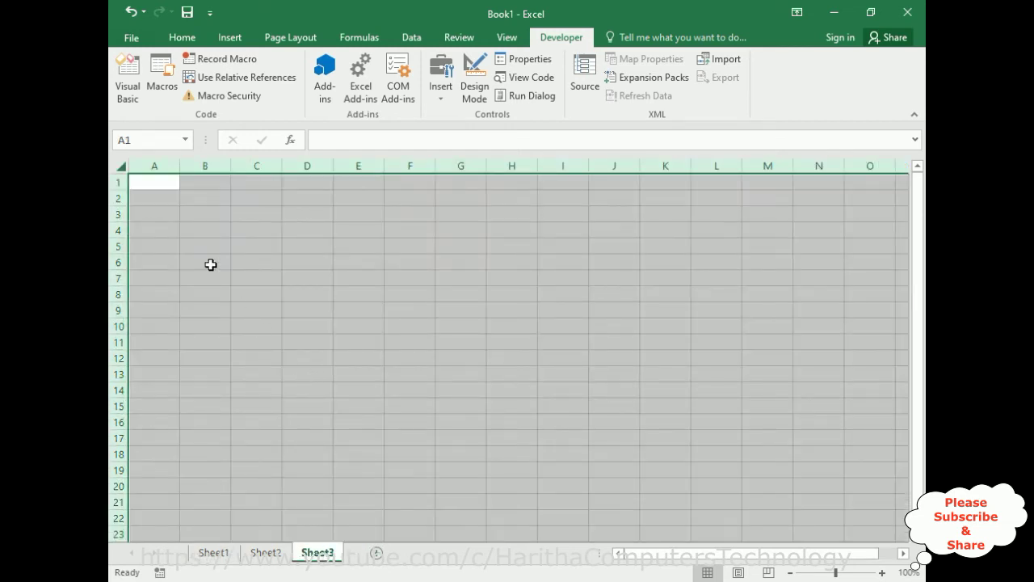
click(248, 276)
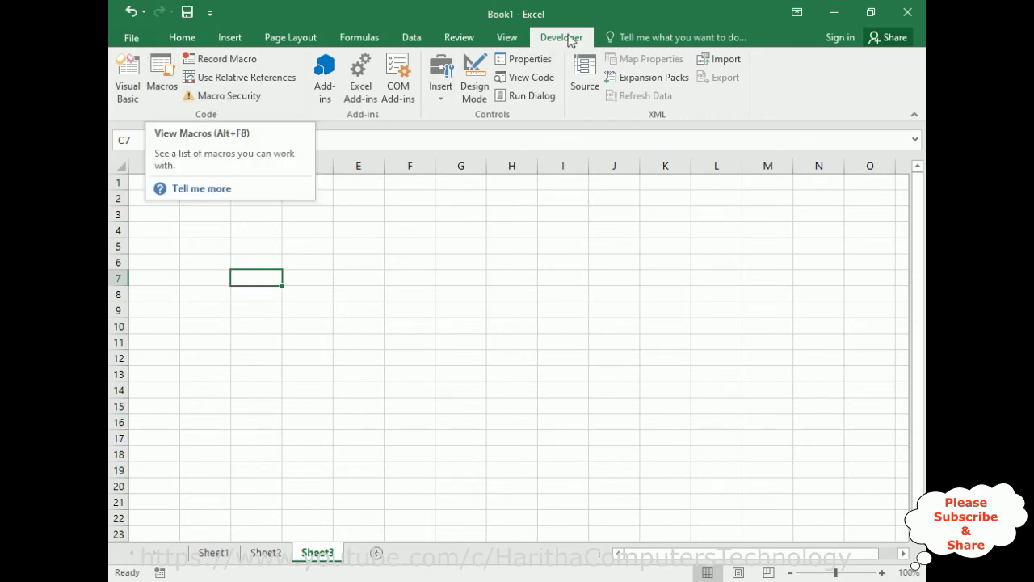
click(159, 91)
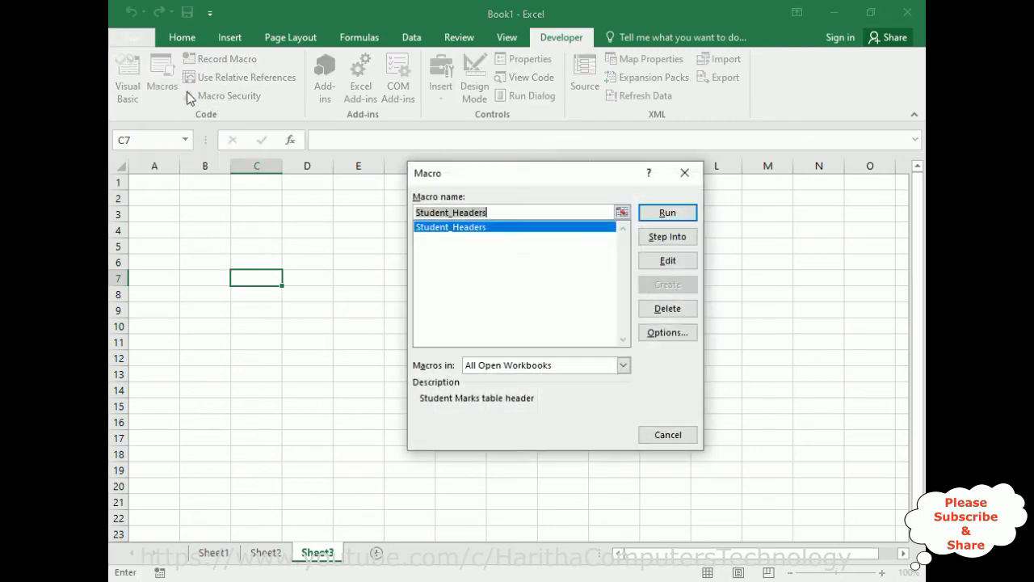
click(436, 230)
click(672, 216)
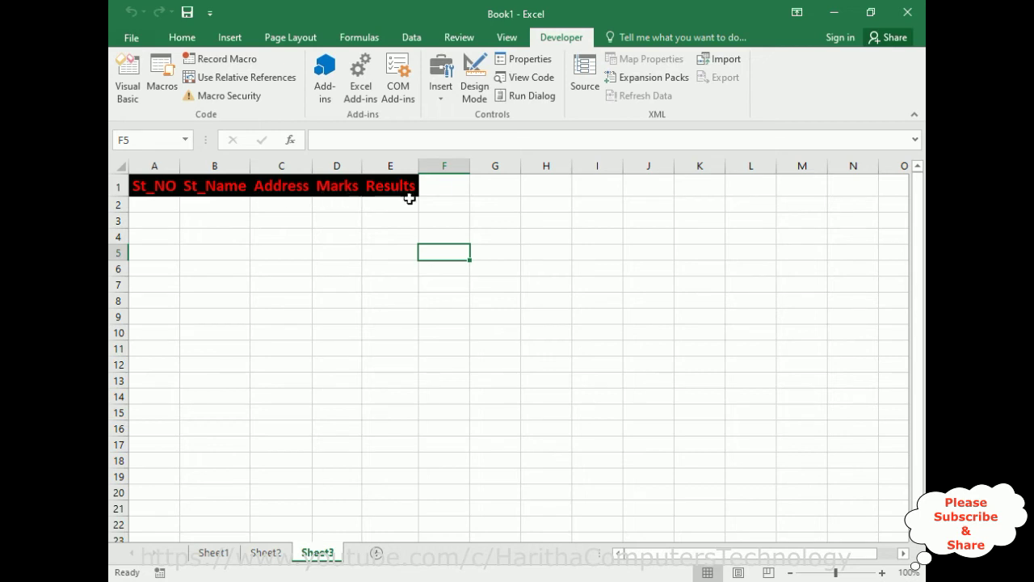
click(214, 555)
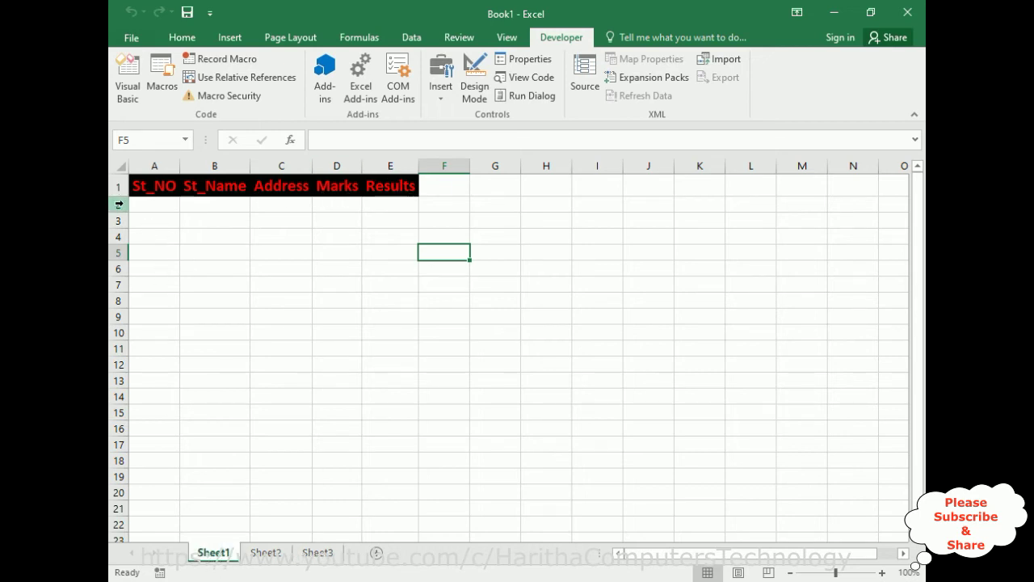
click(318, 553)
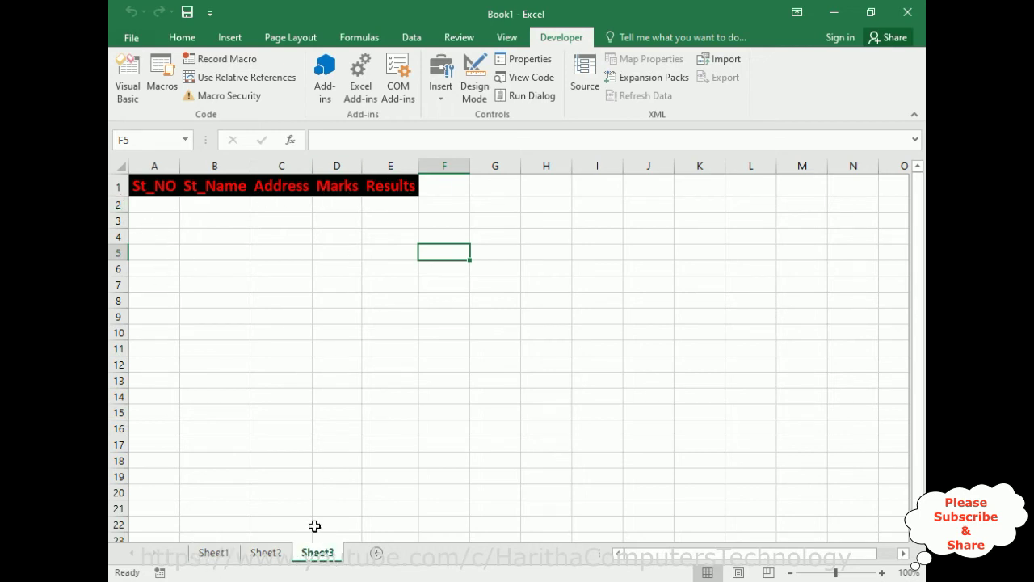
Run Student_Headers on Sheet2, then select cell G11 as a new starting cell.
click(266, 553)
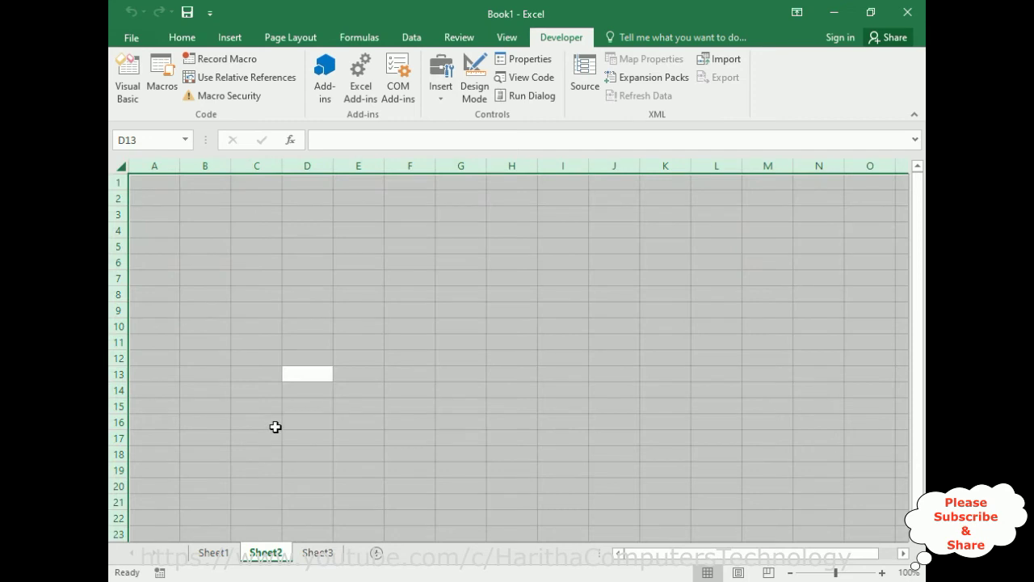
click(162, 77)
click(656, 214)
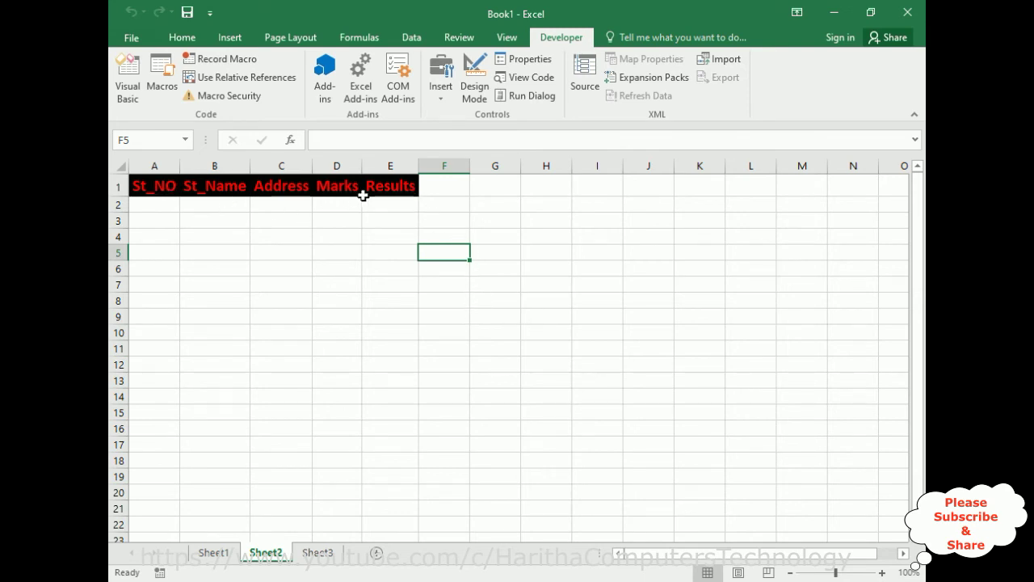
click(488, 352)
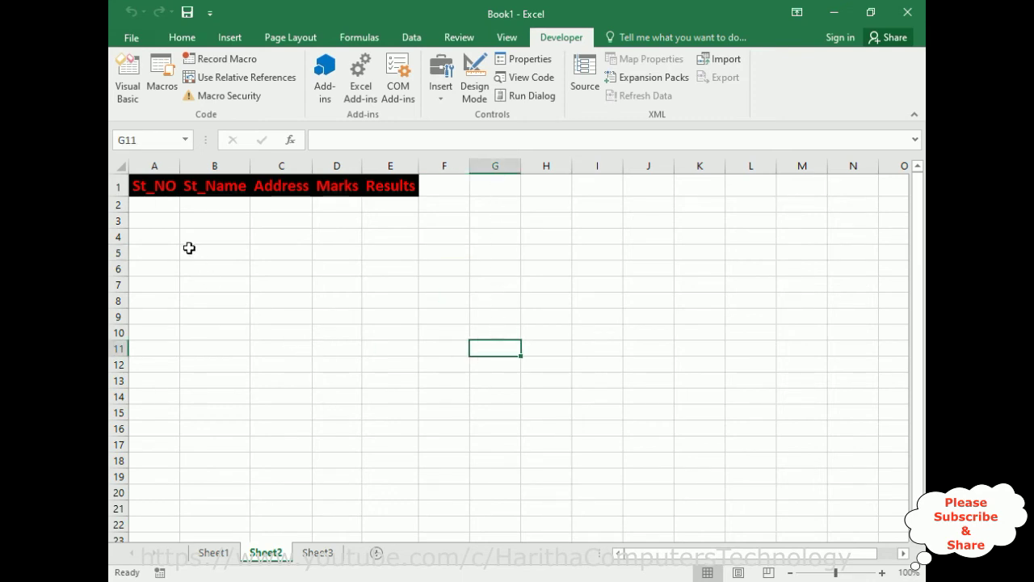
Run Student_Headers again on Sheet2 and toggle Use Relative References.
click(160, 85)
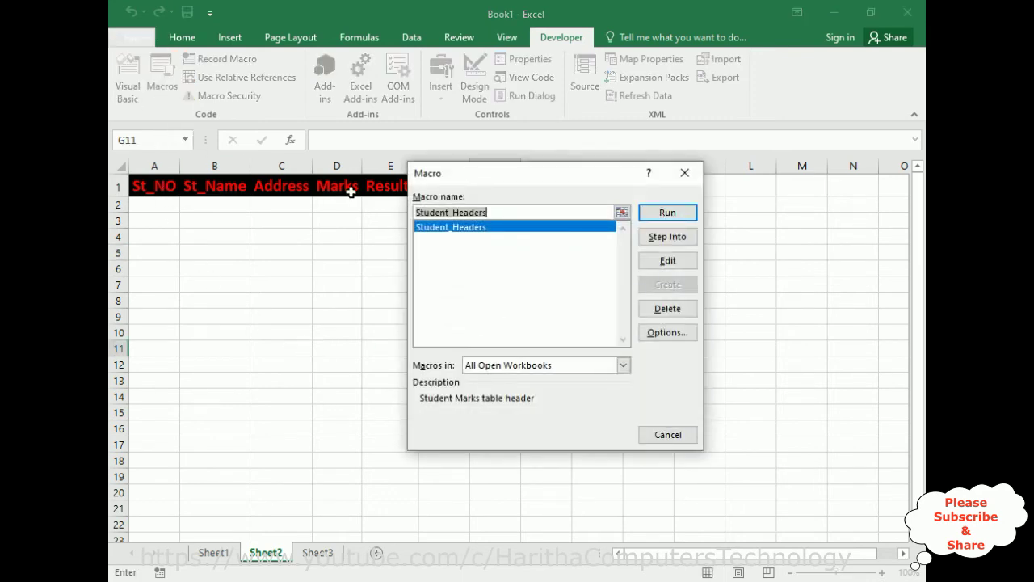
drag(521, 182, 716, 180)
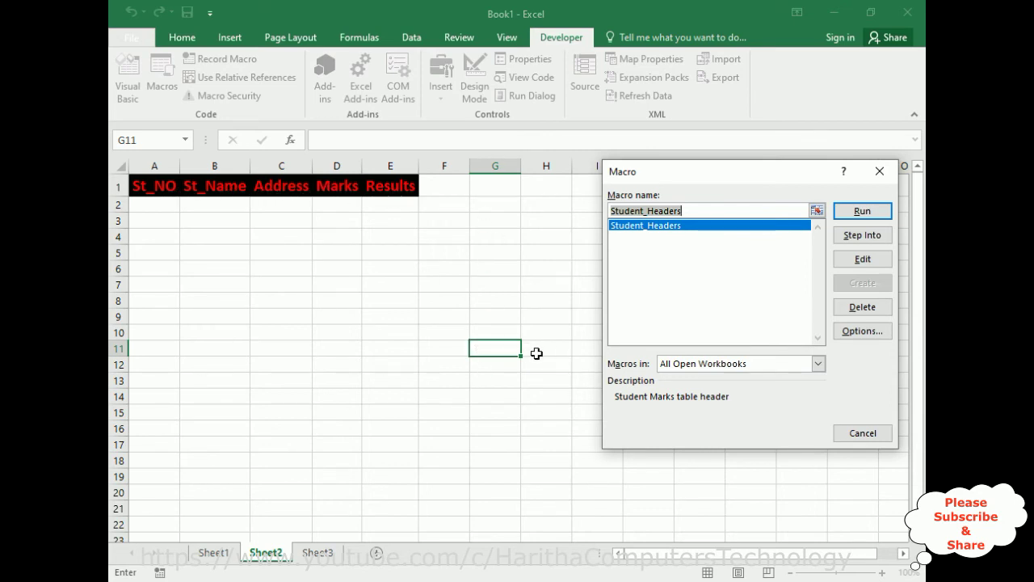
click(862, 212)
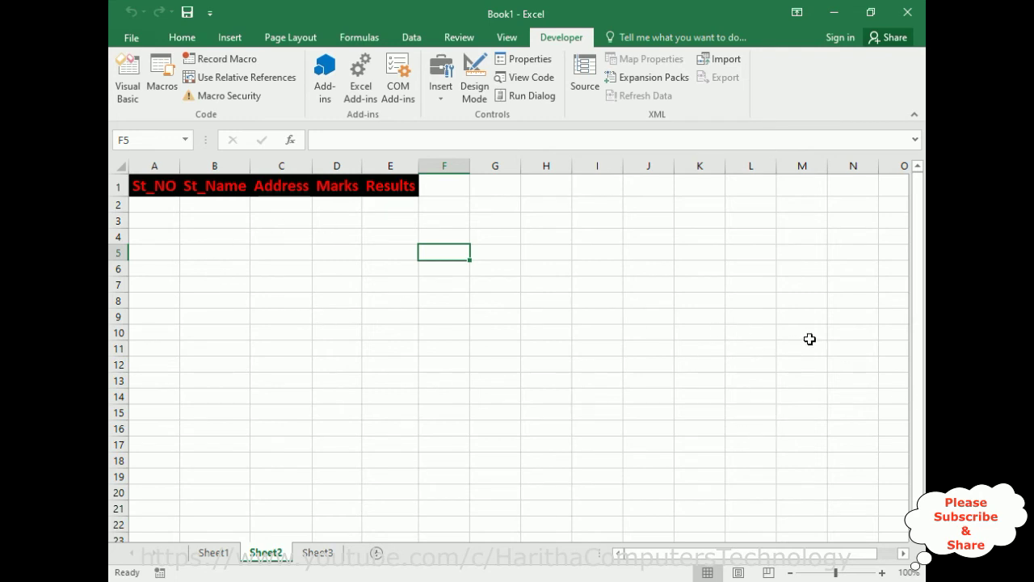
click(220, 84)
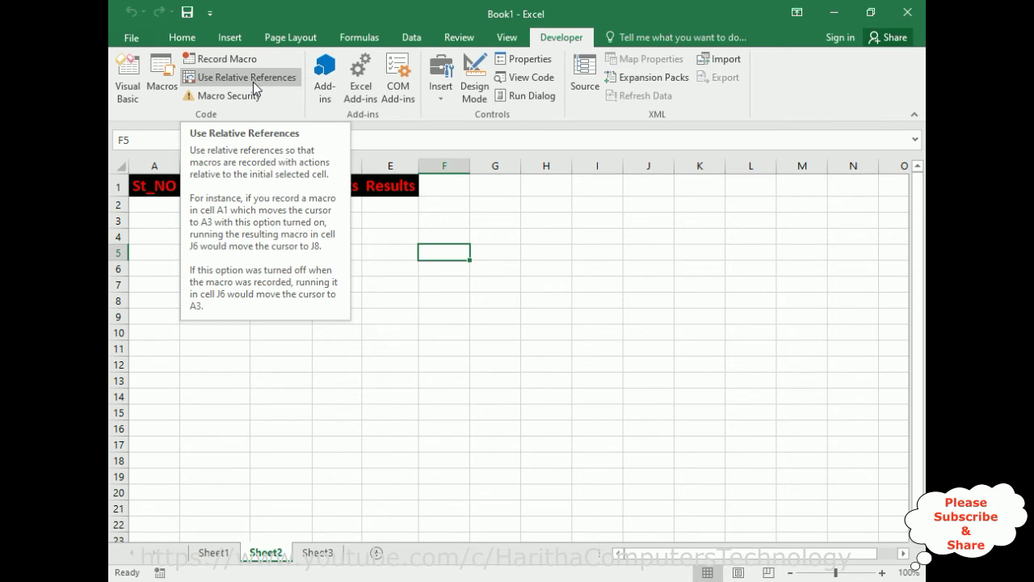
Select cell A5 on Sheet1 and turn on Use Relative References.
click(203, 558)
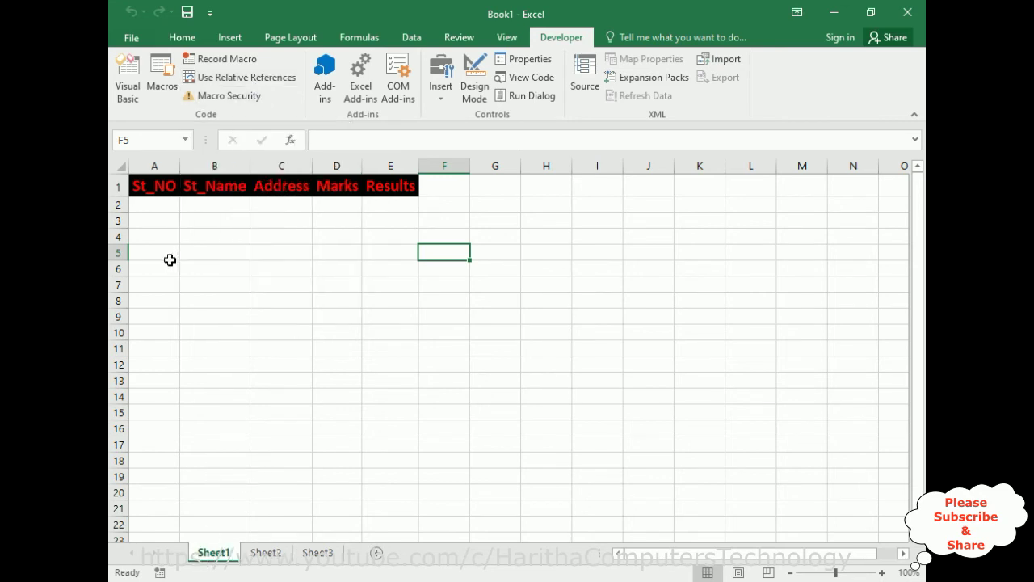
click(145, 249)
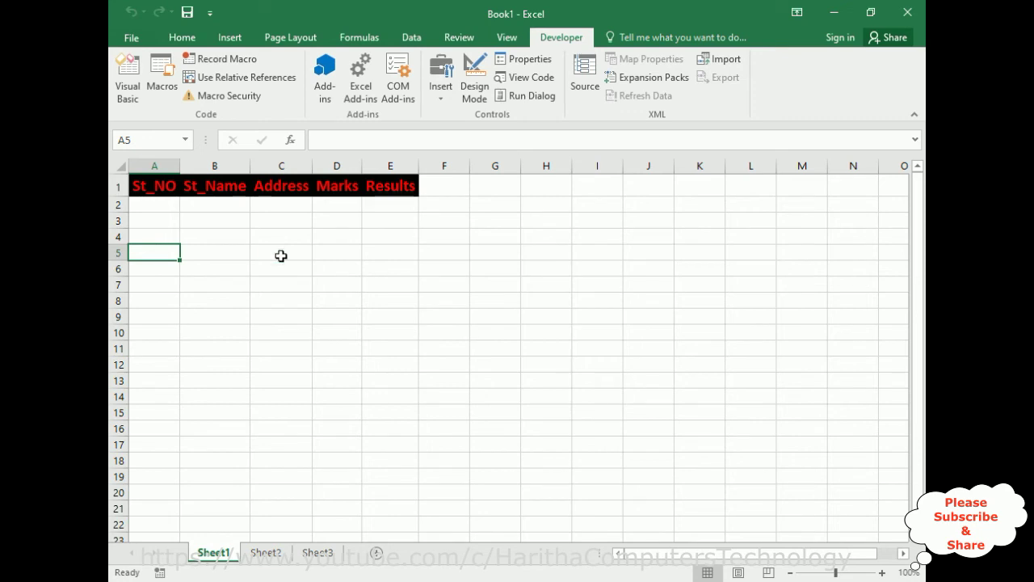
click(244, 78)
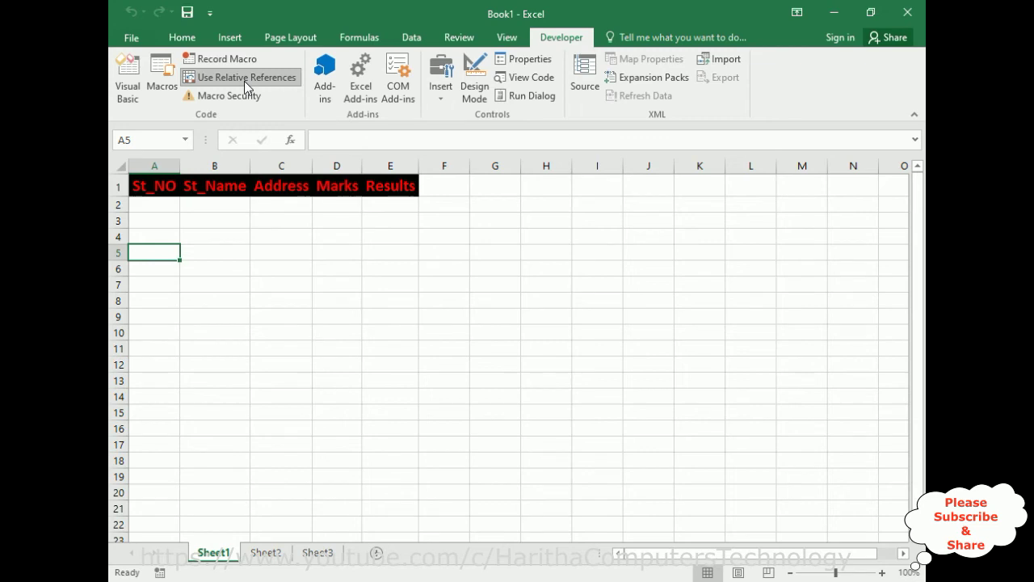
Start recording a macro named Emp_Headers stored in This Workbook.
click(205, 66)
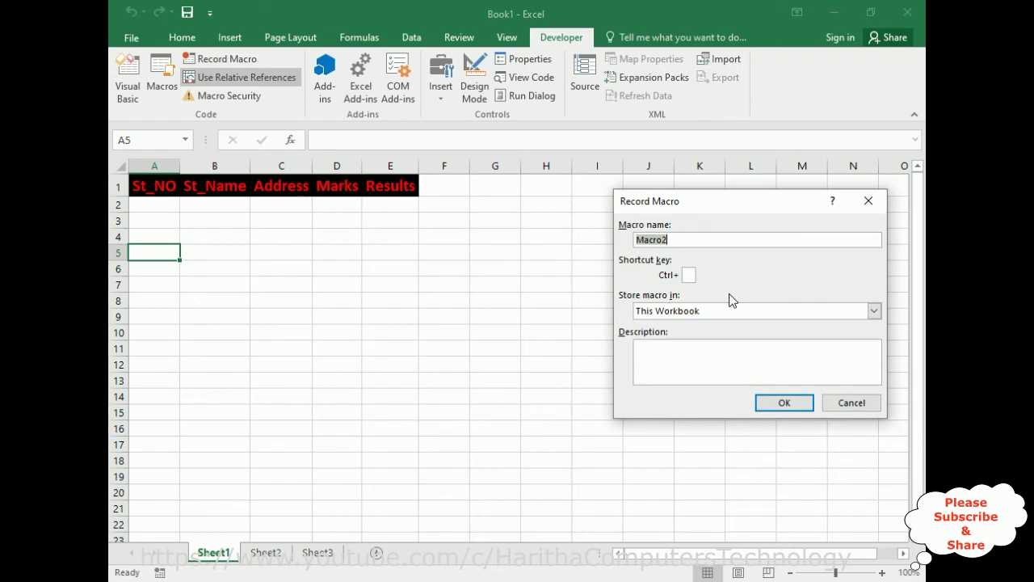
text(Emp_Headers)
click(776, 401)
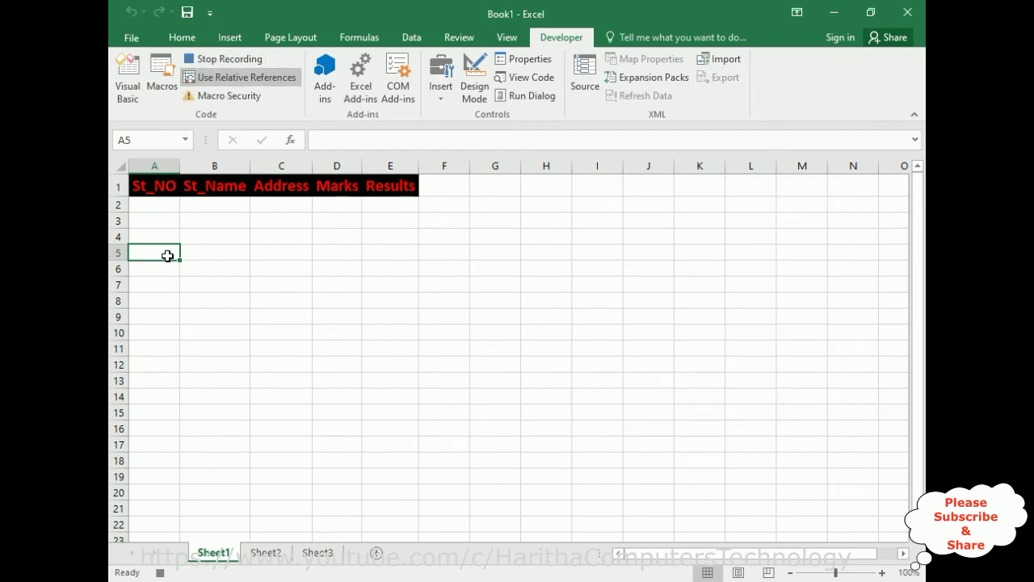
Enter Emp_NO, Emp_Name, Occupation, Address and Salary across A5:E5 and select them.
text(Emp_NO)
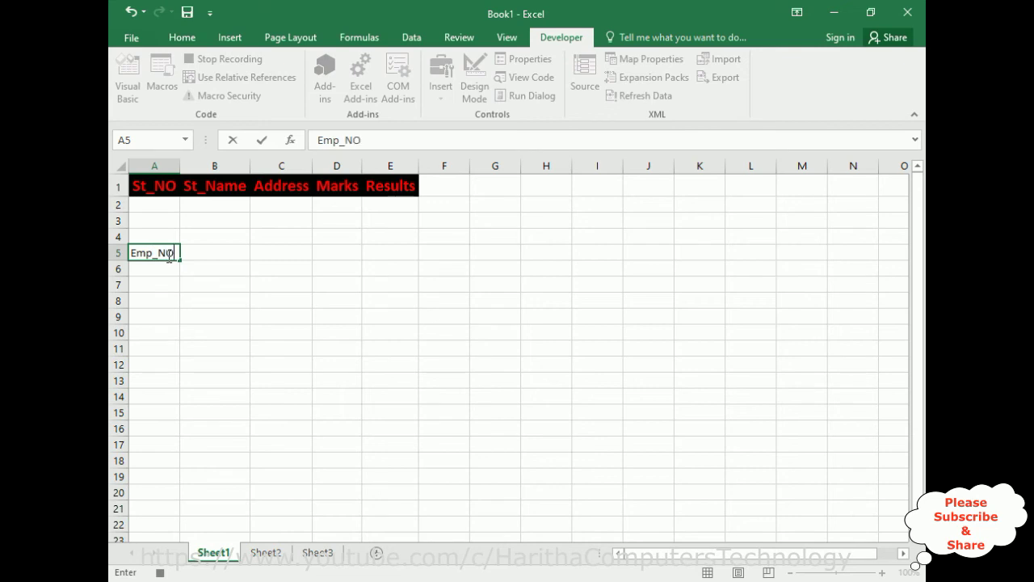
key(Tab)
text(Emp_Name)
key(Tab)
text(o)
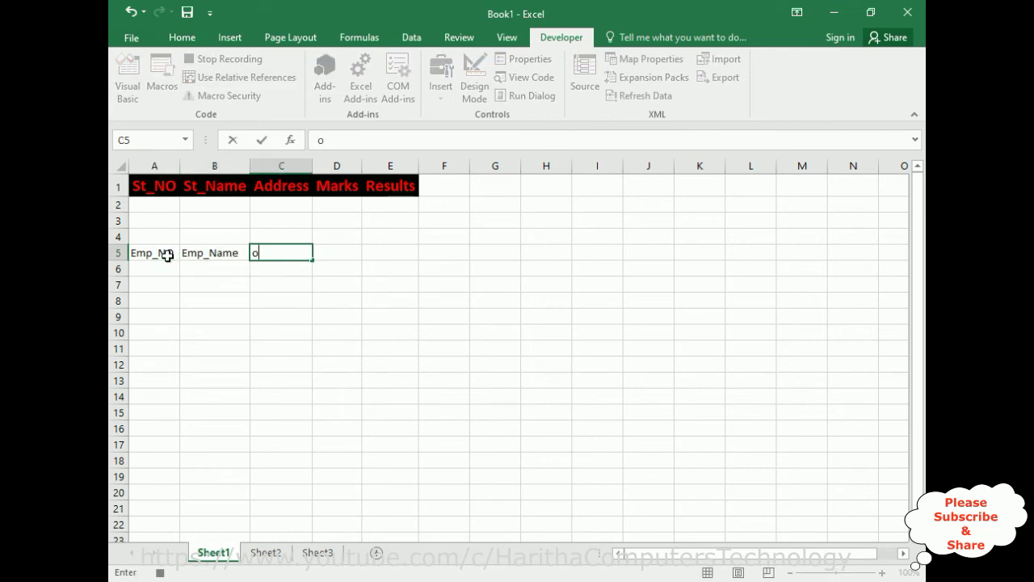
text(ccupation)
key(Tab)
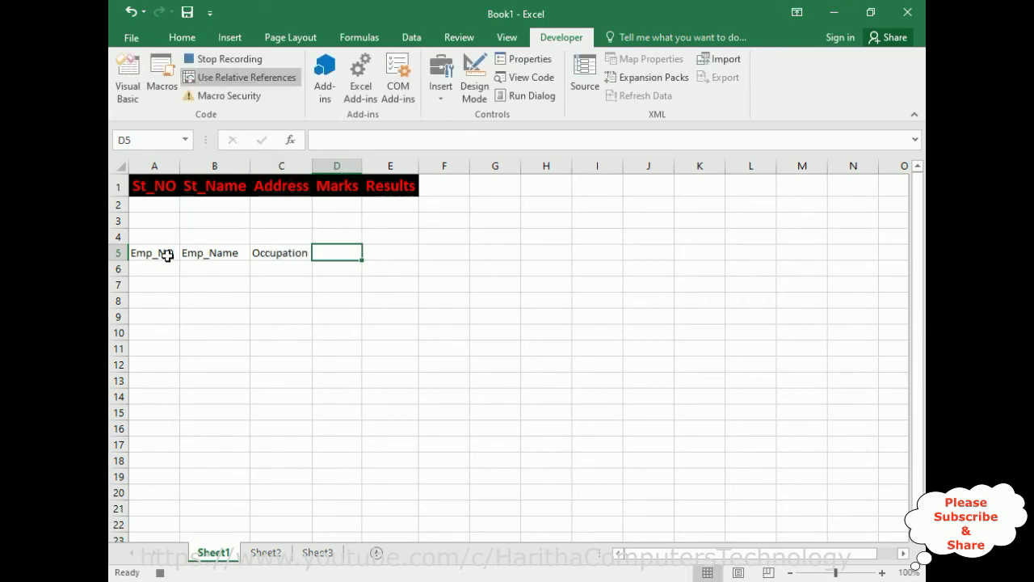
text(Address)
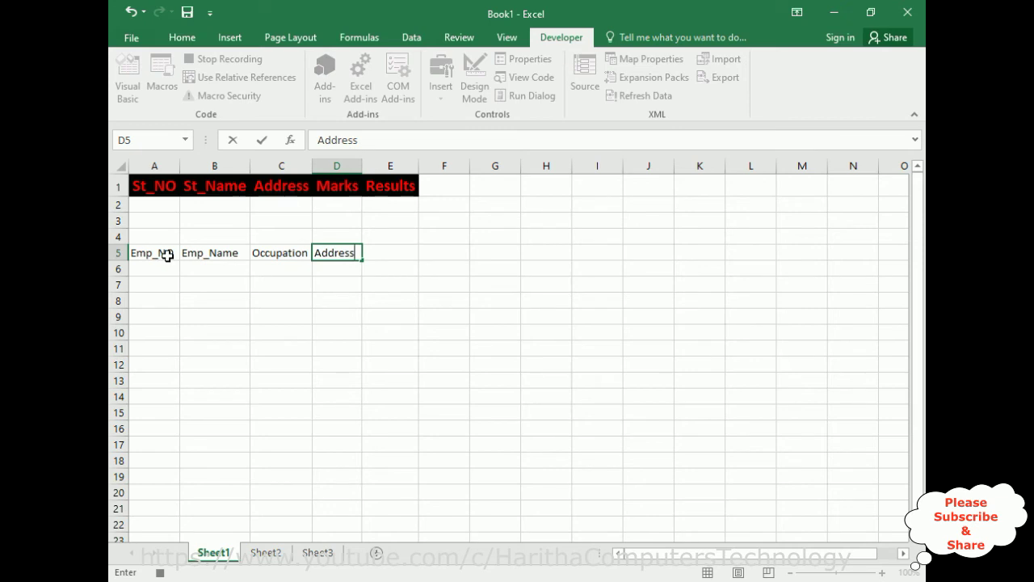
key(Tab)
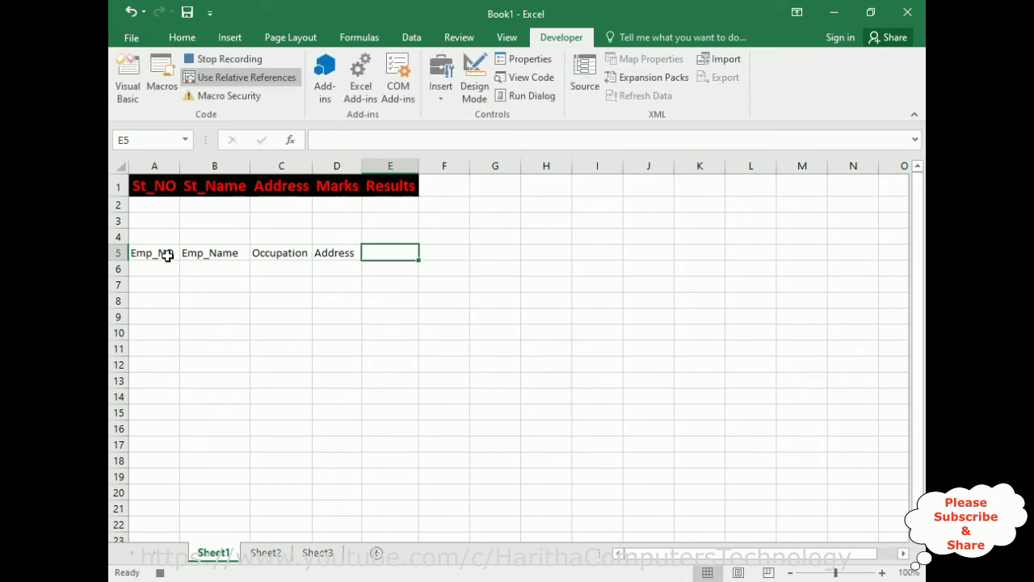
text(Salary)
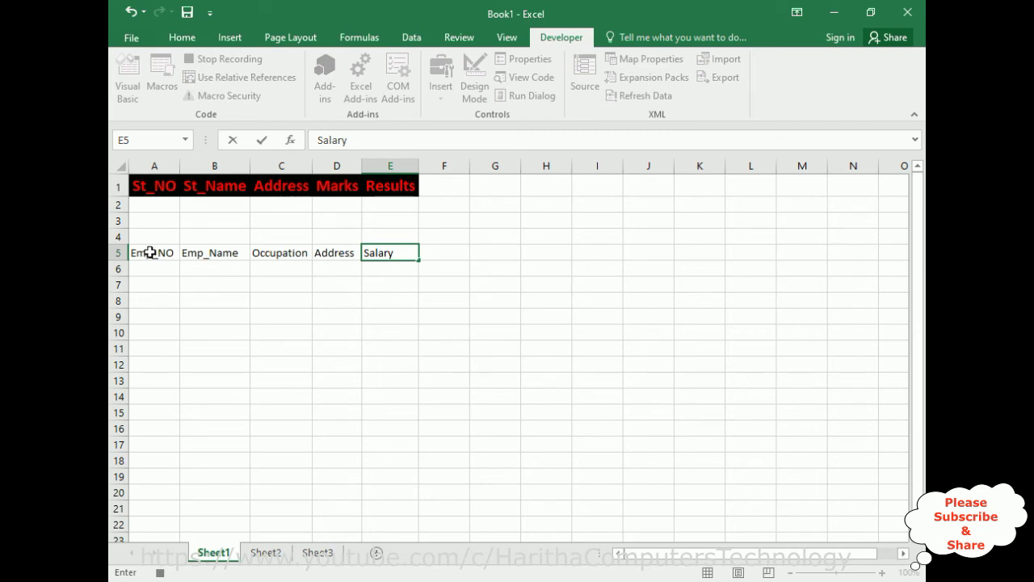
drag(138, 253, 412, 257)
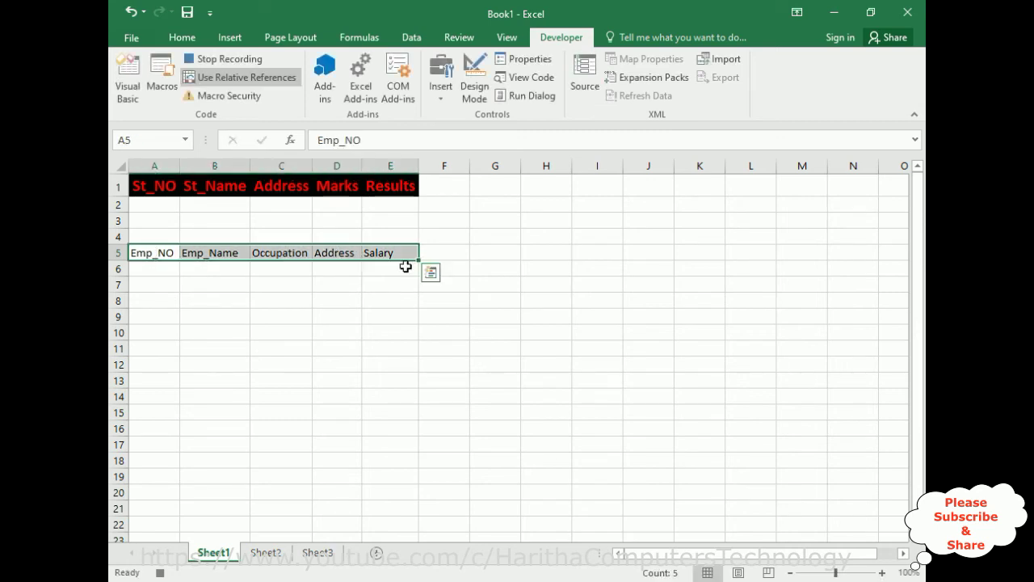
Give the A5:E5 headers a blue font colour and a light grey fill.
click(183, 38)
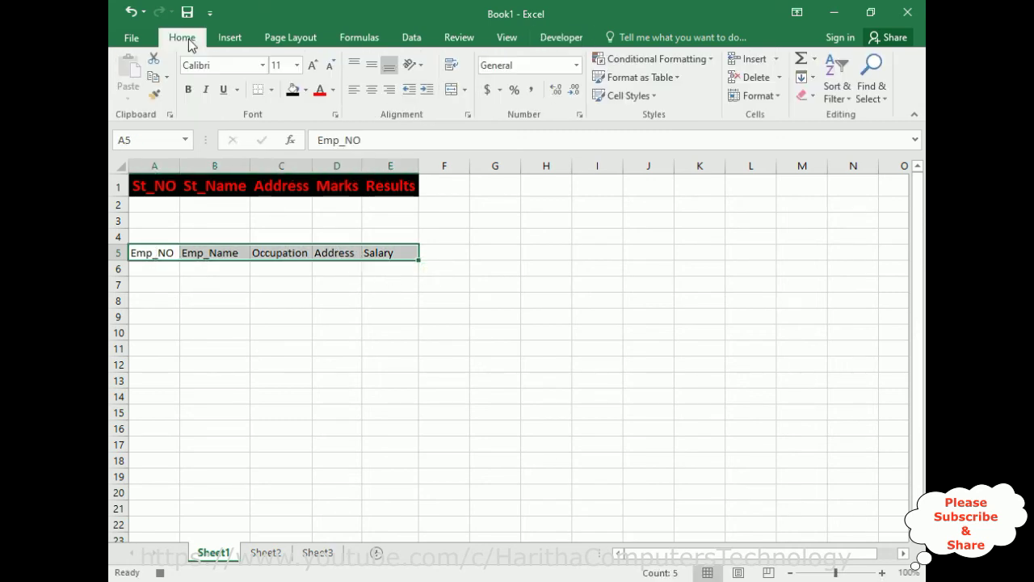
click(333, 89)
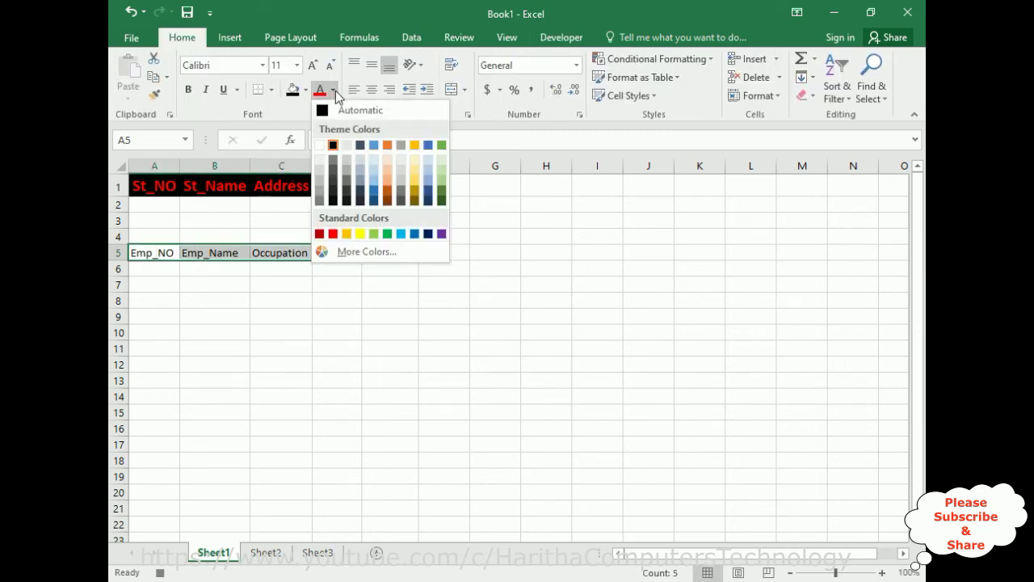
click(355, 251)
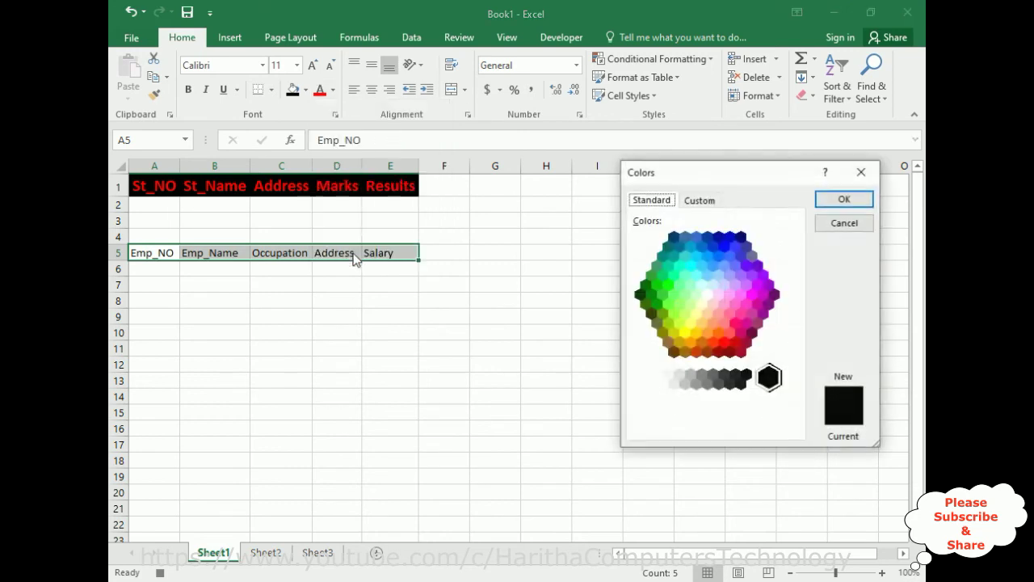
click(718, 257)
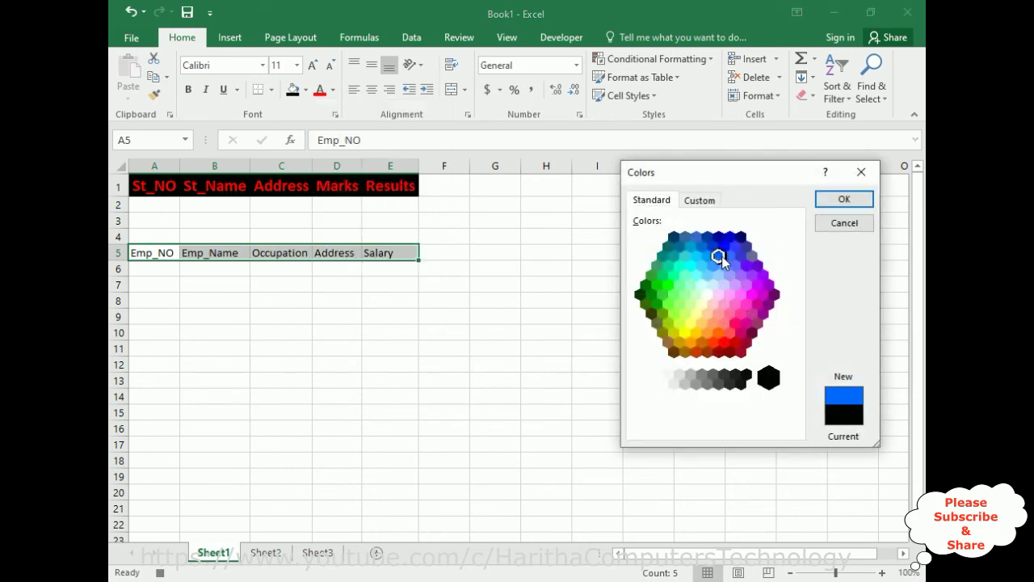
click(837, 202)
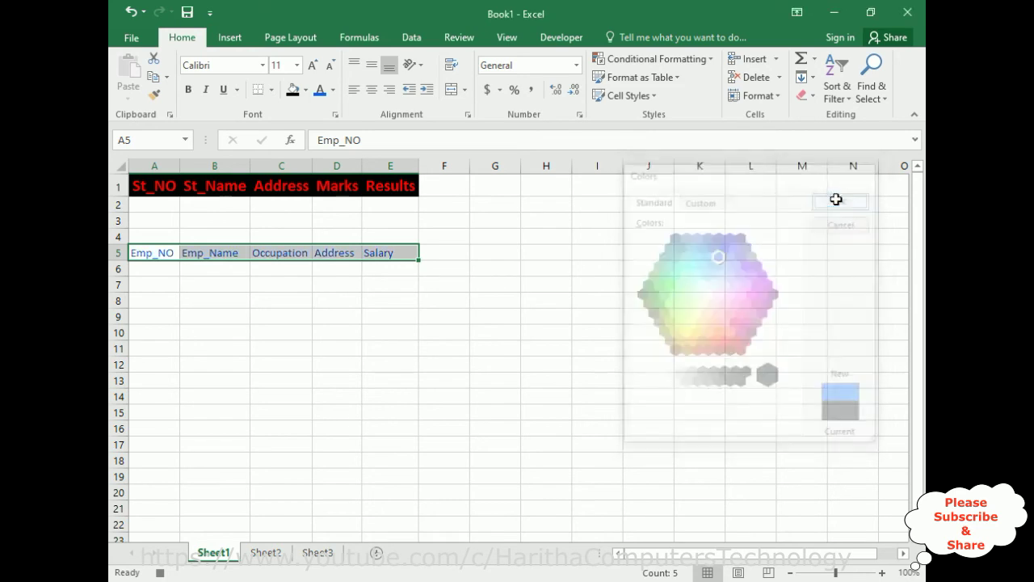
click(305, 90)
click(306, 128)
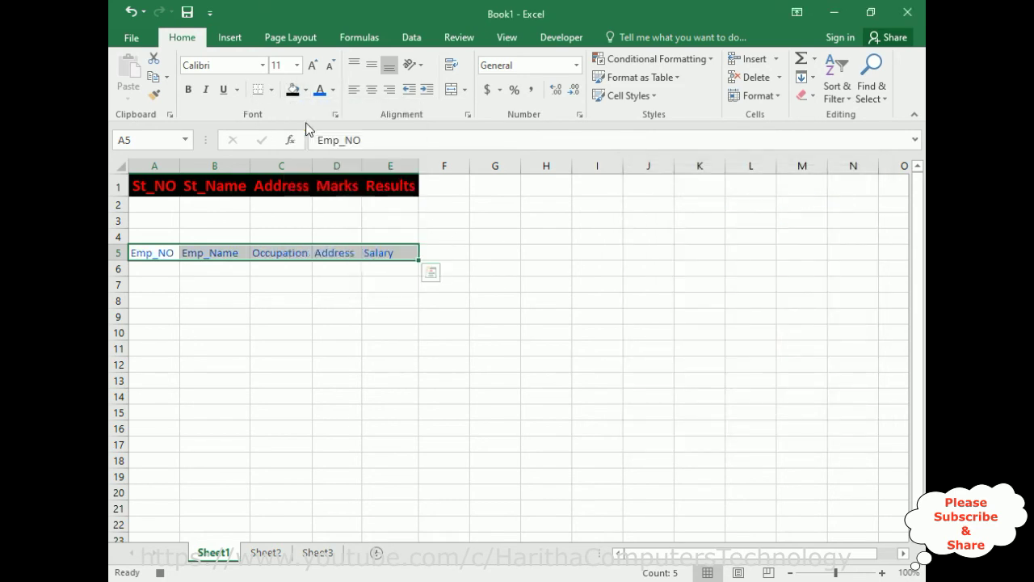
click(305, 90)
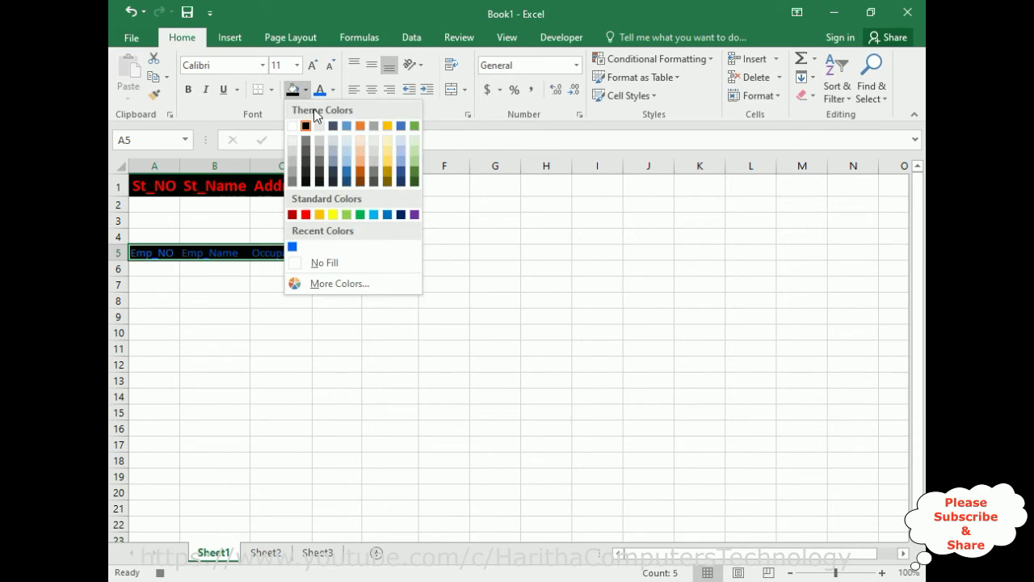
click(319, 125)
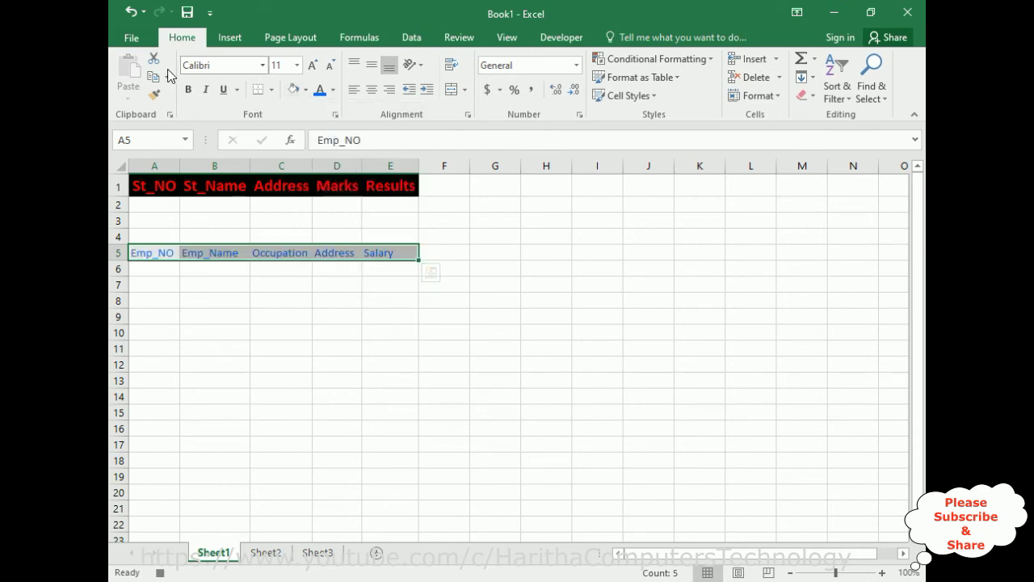
Make the headers bold 20 pt, AutoFit columns A–E, and stop recording Emp_Headers.
click(189, 91)
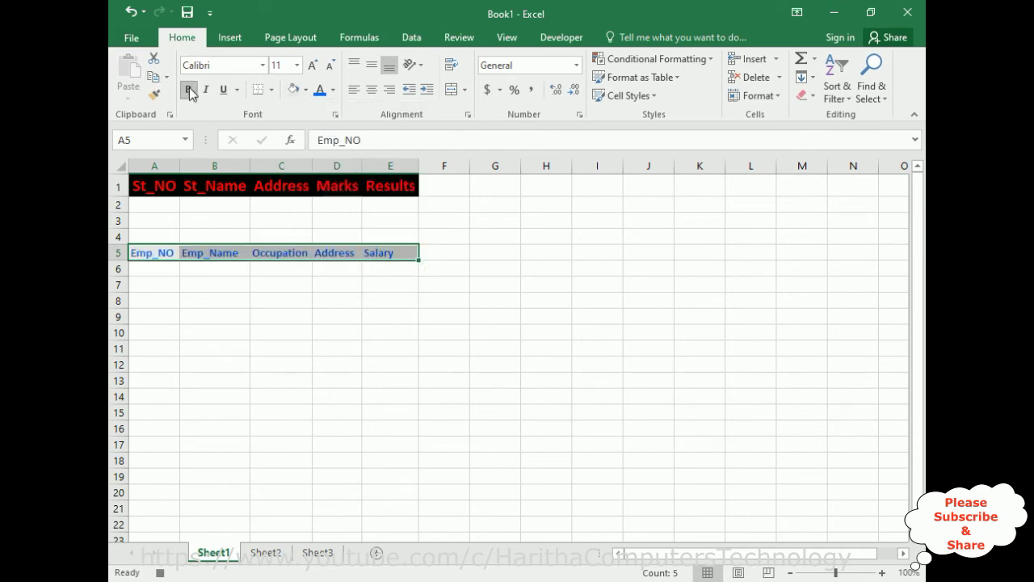
click(297, 66)
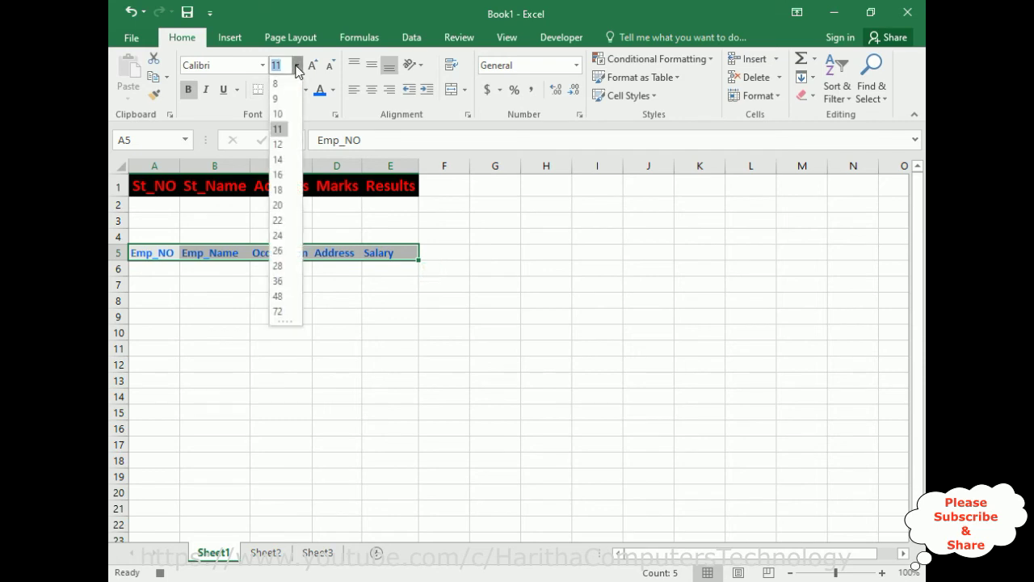
click(278, 204)
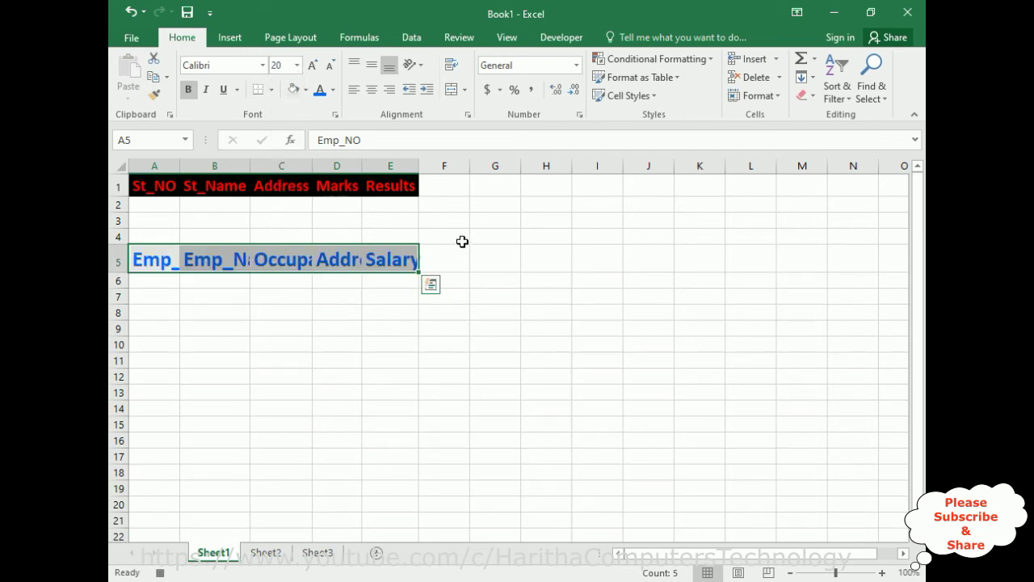
click(768, 96)
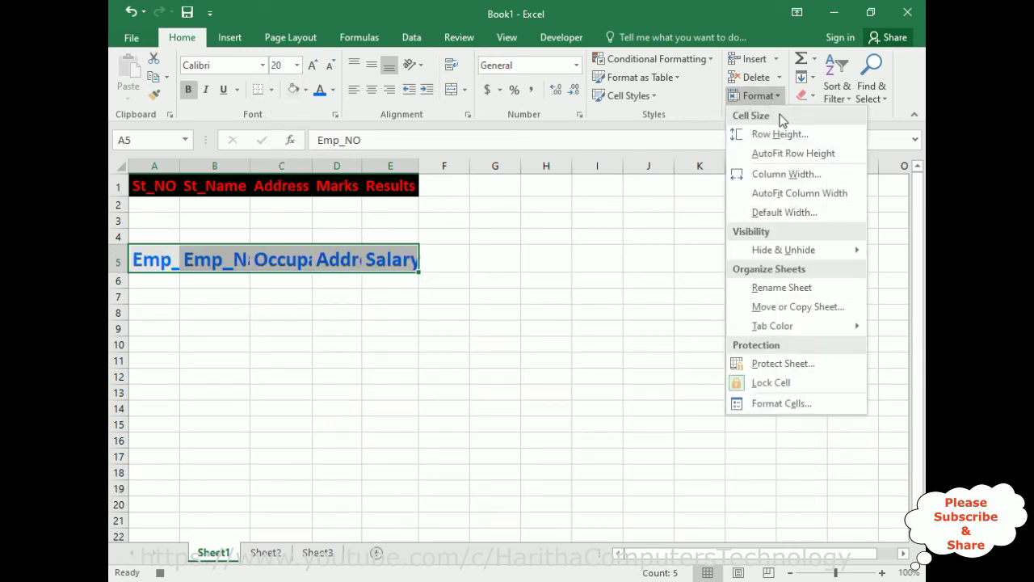
click(784, 194)
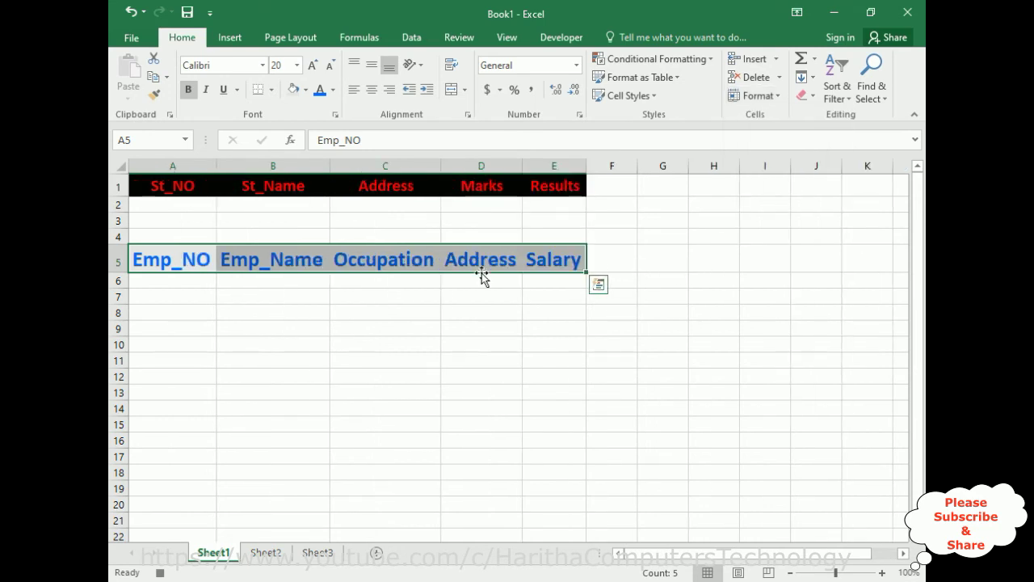
click(562, 37)
click(207, 59)
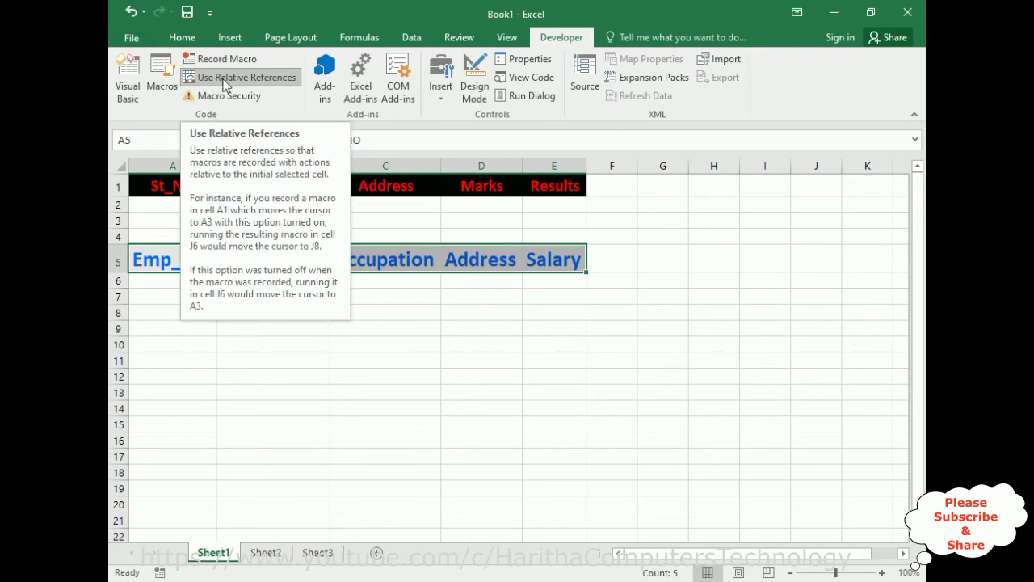
Turn on relative references and select cell D27 on Sheet2.
click(261, 81)
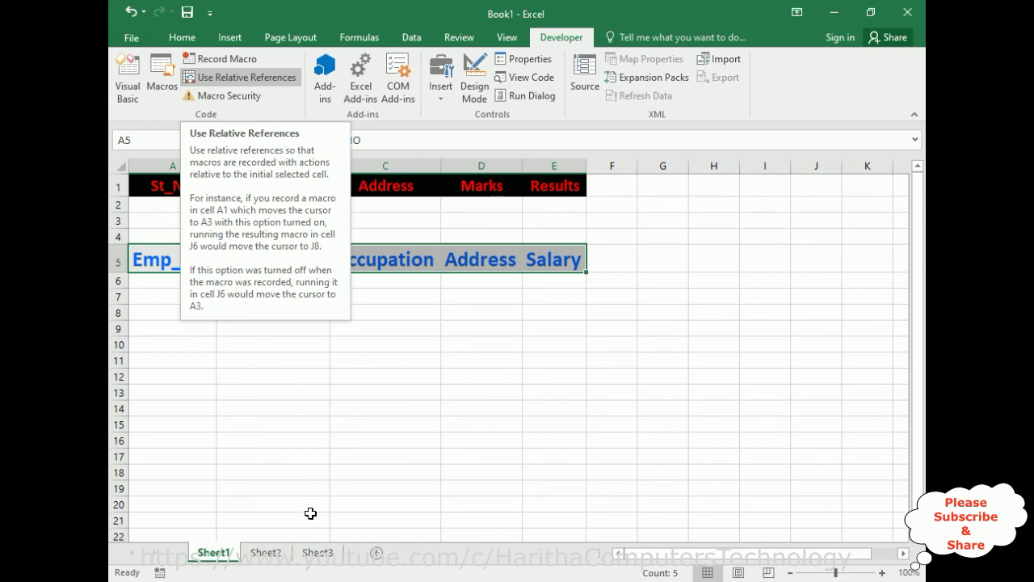
click(266, 552)
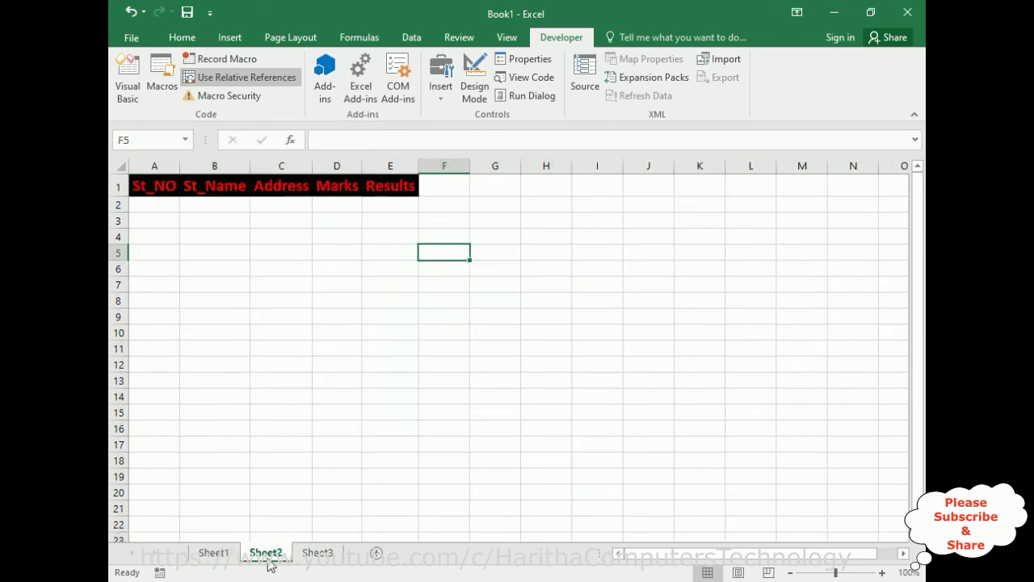
scroll(574, 396, down, 5)
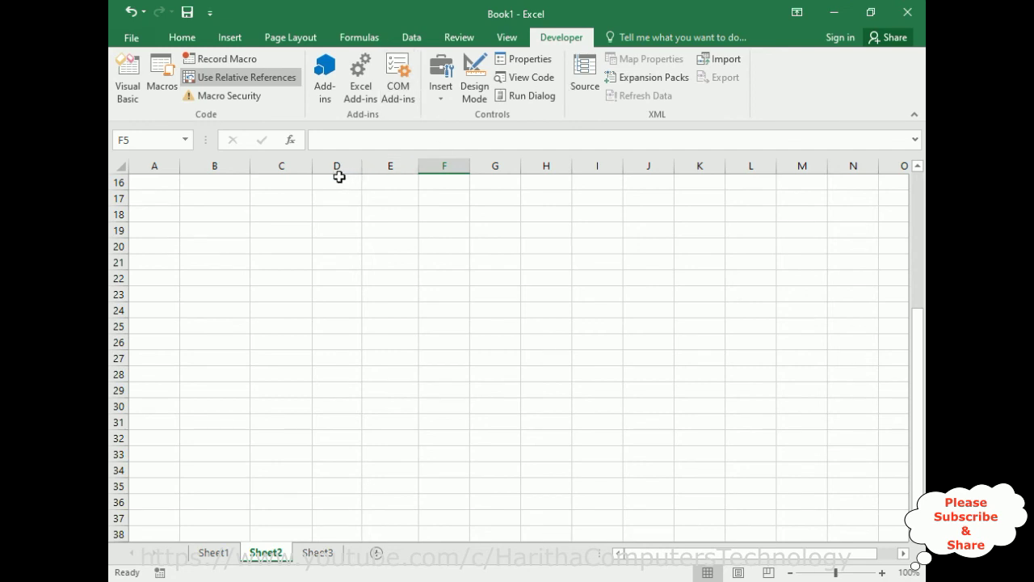
click(331, 358)
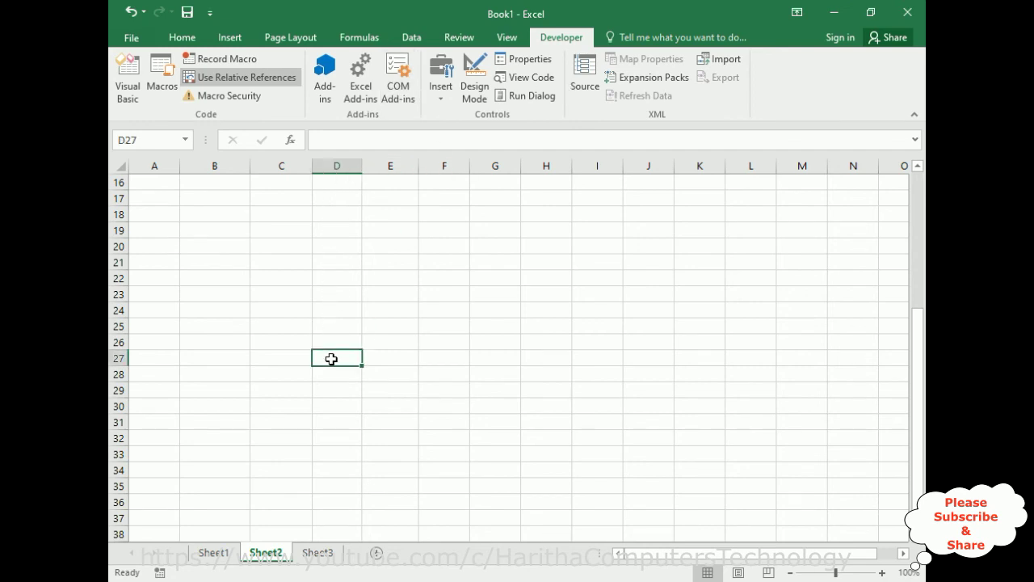
click(214, 553)
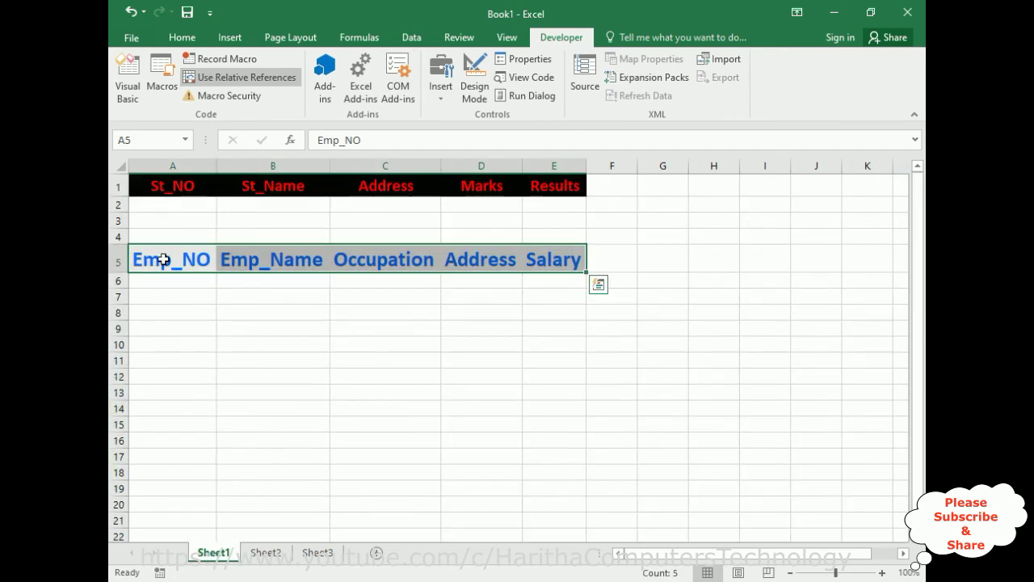
click(273, 550)
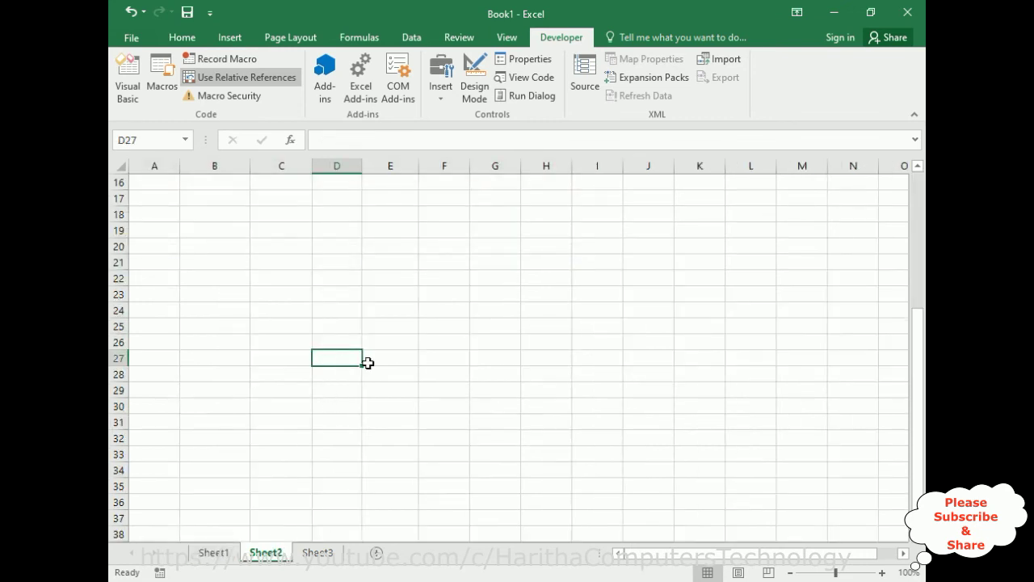
Run Emp_Headers from D27 on Sheet2, then switch to Sheet3.
click(161, 77)
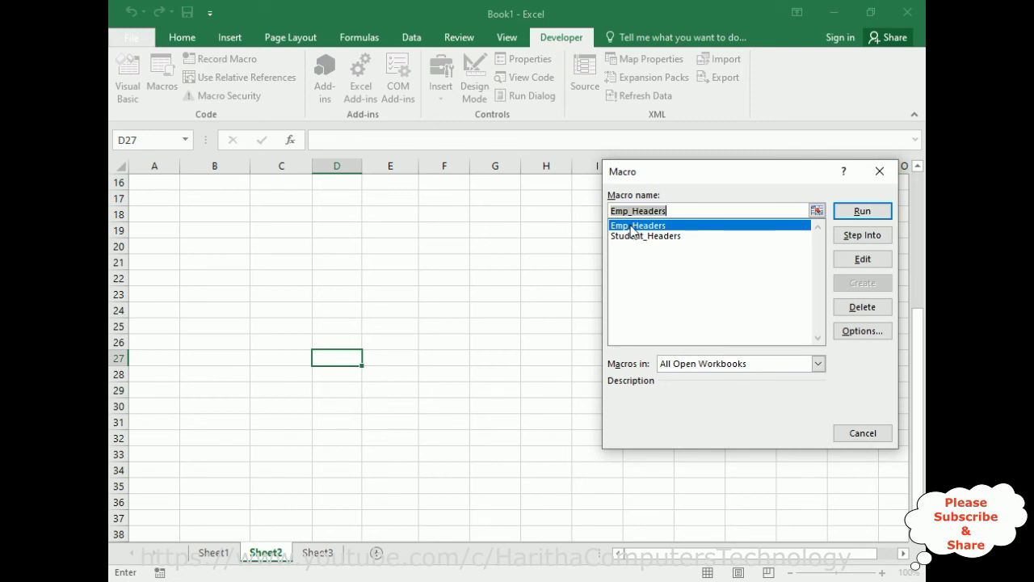
click(631, 227)
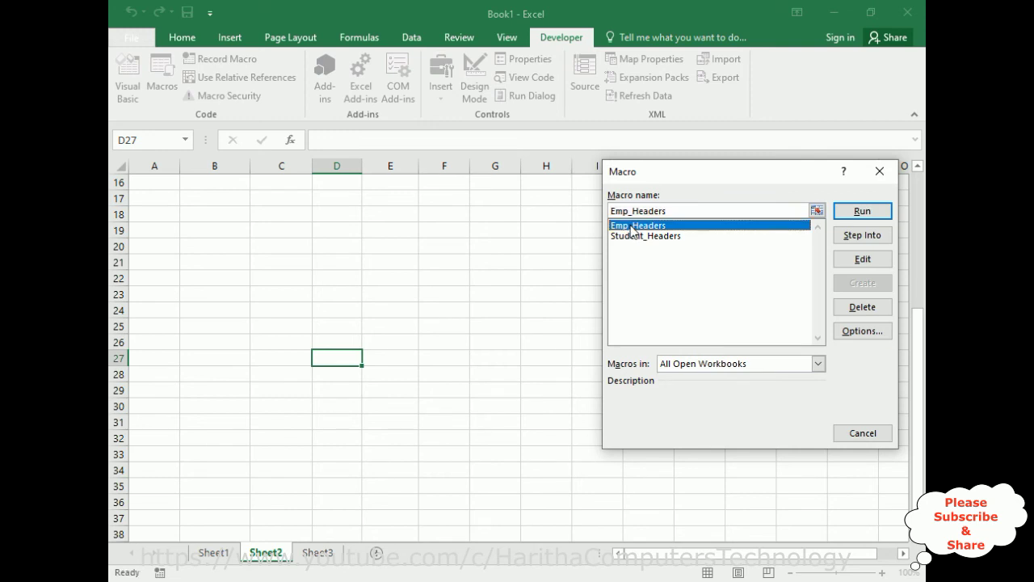
click(860, 211)
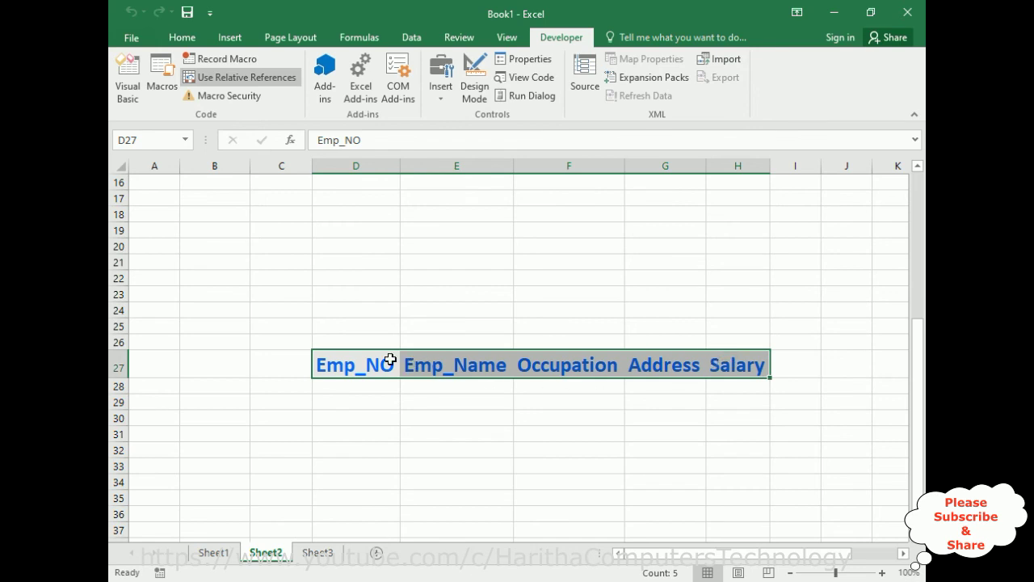
click(318, 553)
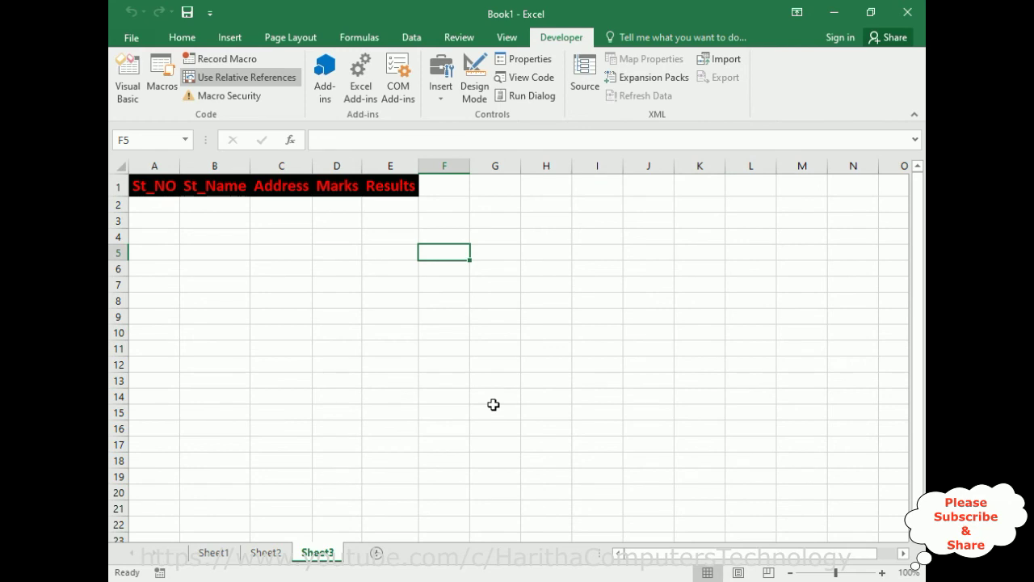
Select cell H12 on Sheet3 and run Emp_Headers from there.
click(552, 369)
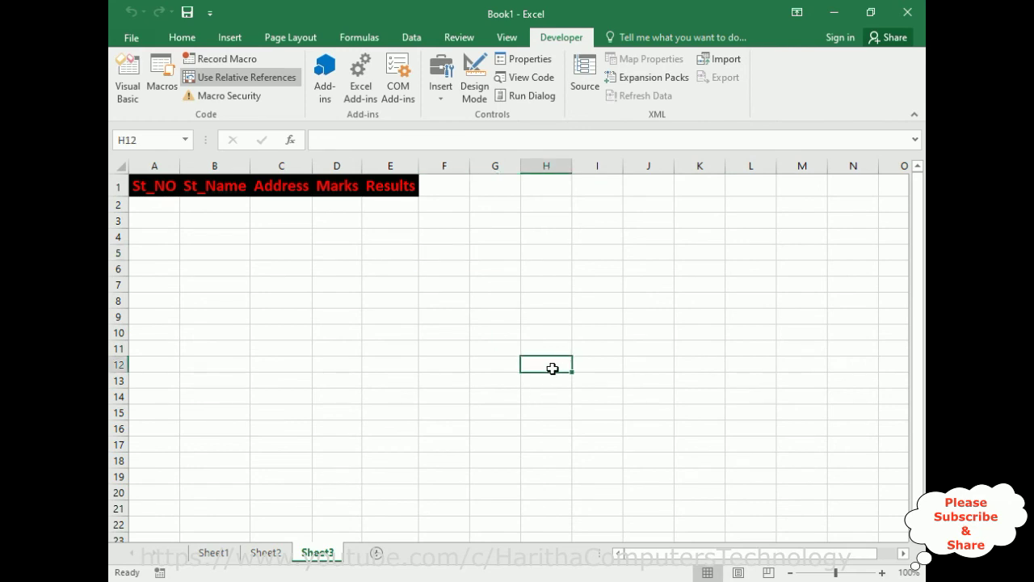
click(161, 77)
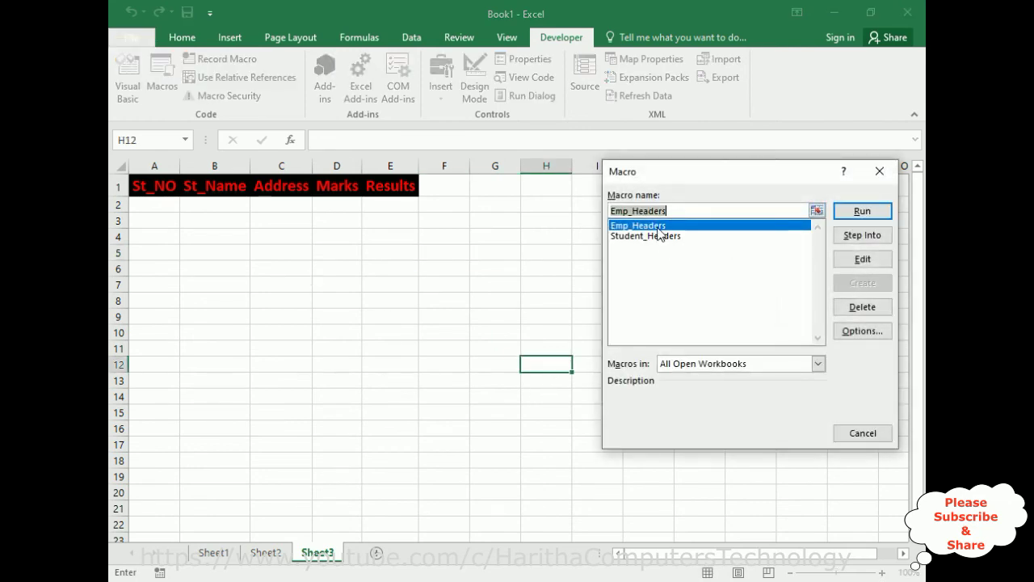
click(862, 212)
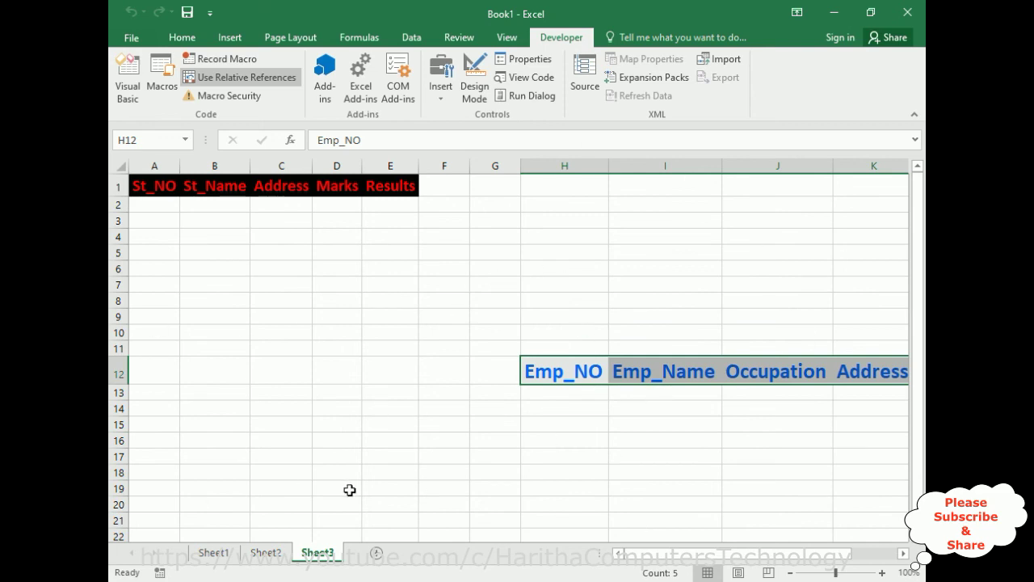
Launch a second Excel 2016 instance as administrator from Windows search.
key(super)
text(excel)
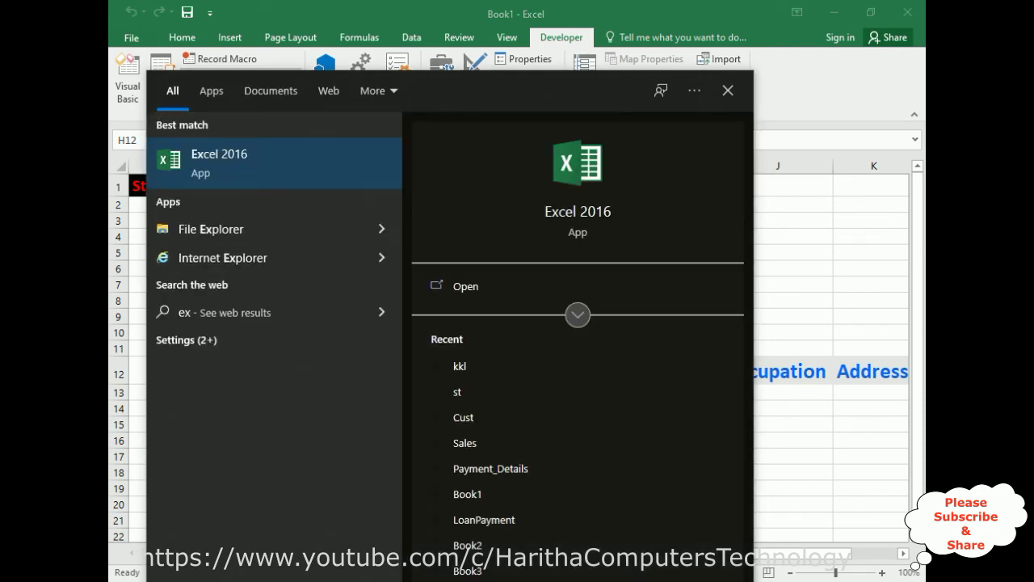
right_click(287, 157)
click(326, 175)
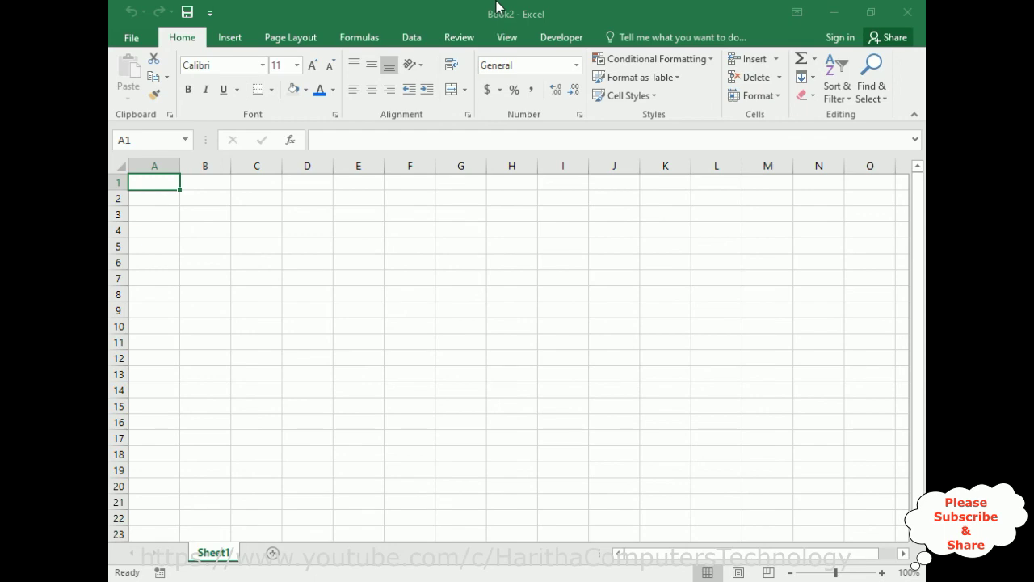
Check Book1 via the taskbar previews, then switch to the new blank Book2 window.
click(605, 561)
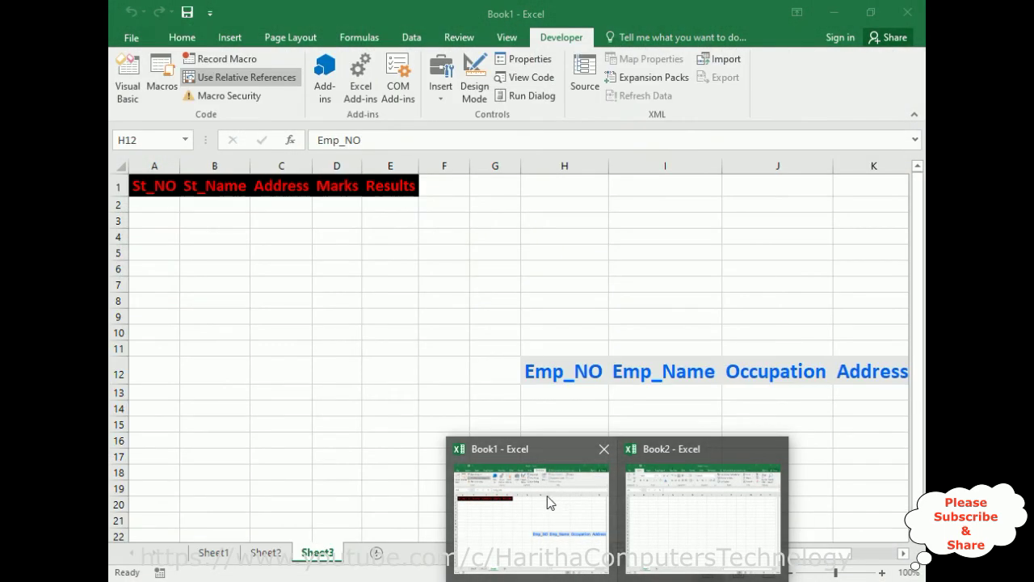
click(551, 493)
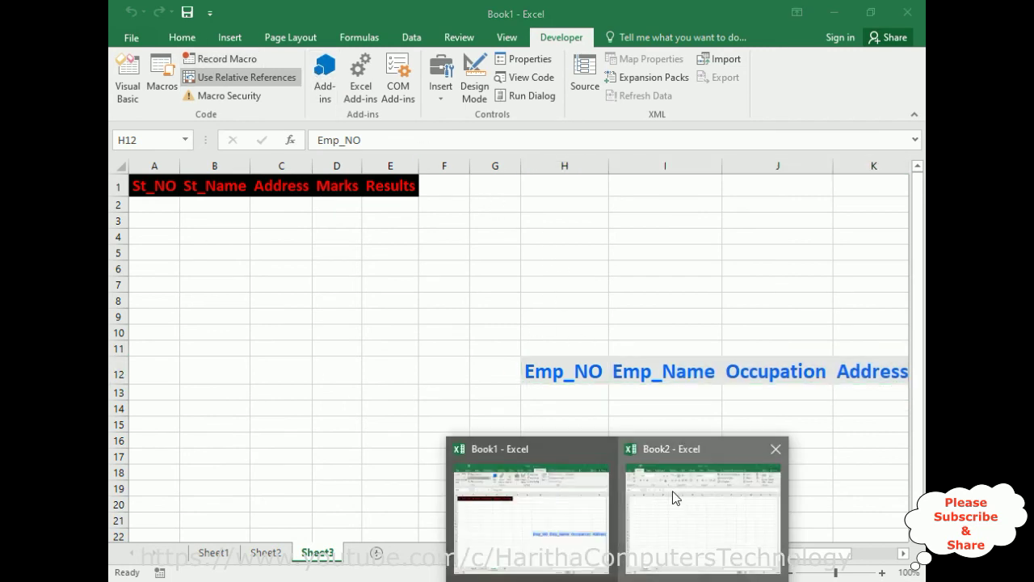
click(672, 494)
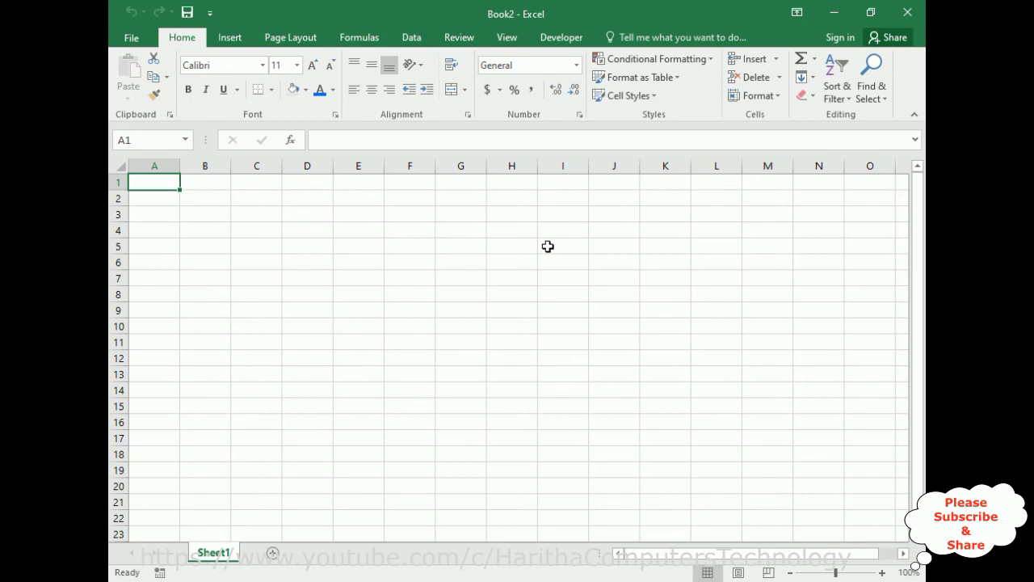
Run Book1's Student_Headers macro in Book2 to add the row 1 student headers.
click(553, 36)
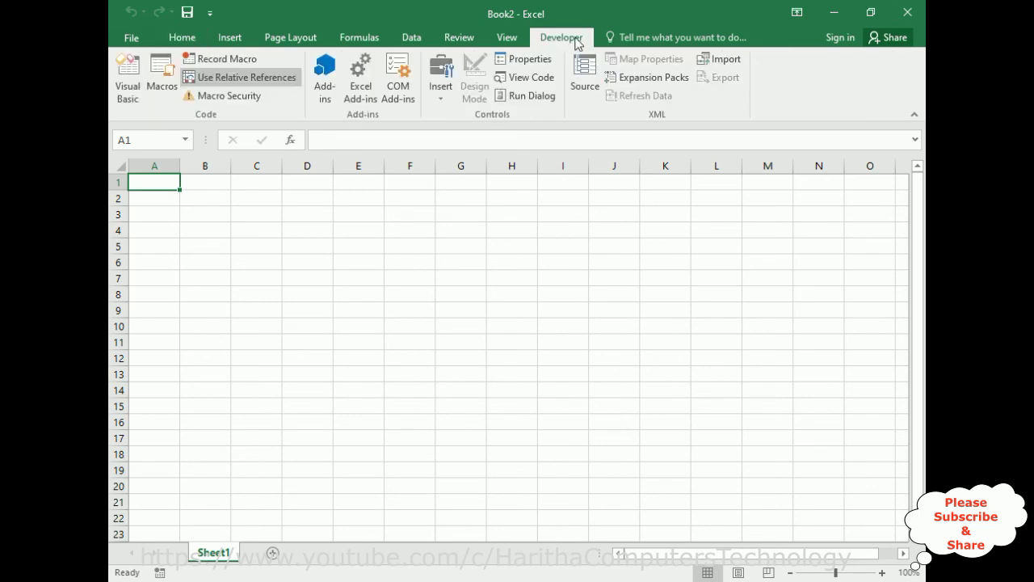
click(162, 83)
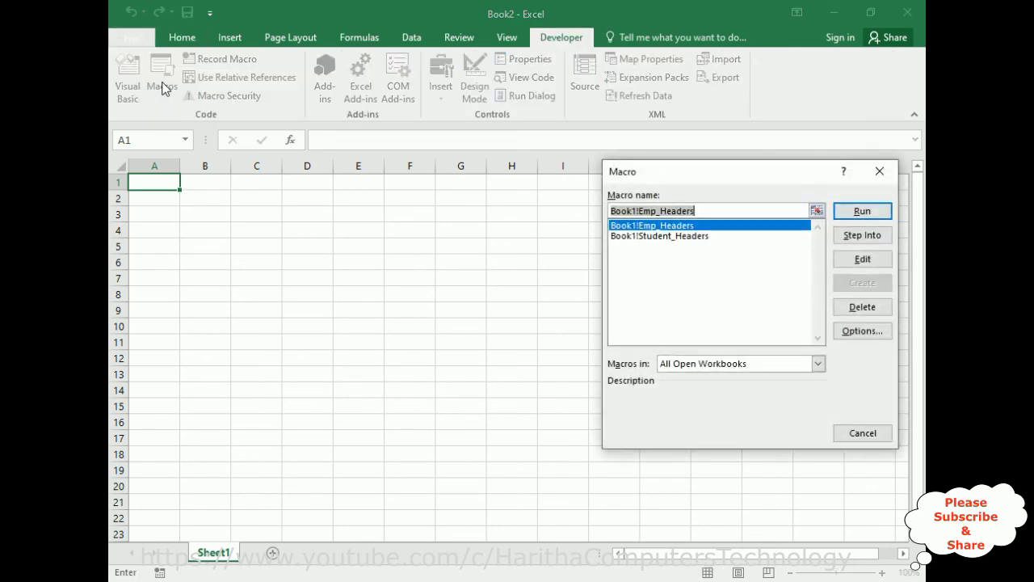
click(656, 237)
click(863, 211)
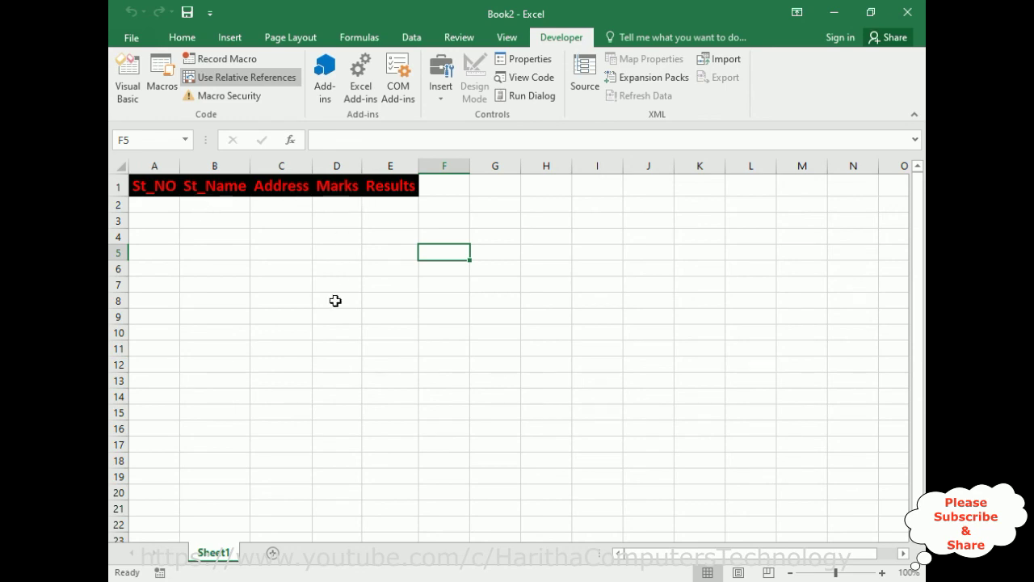
Run Book1's Emp_Headers macro from cell F11 in Book2.
click(458, 344)
click(165, 90)
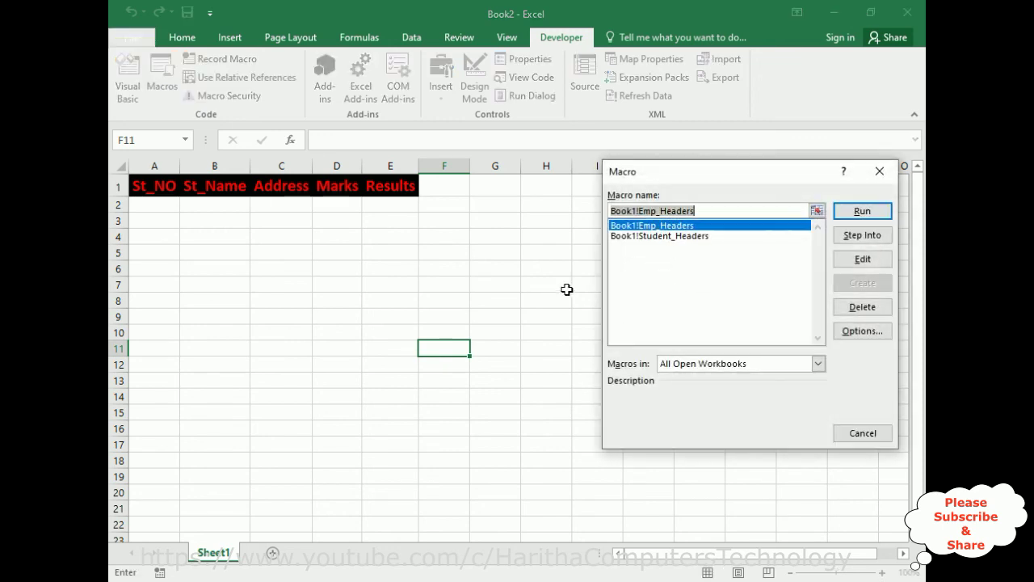
click(660, 228)
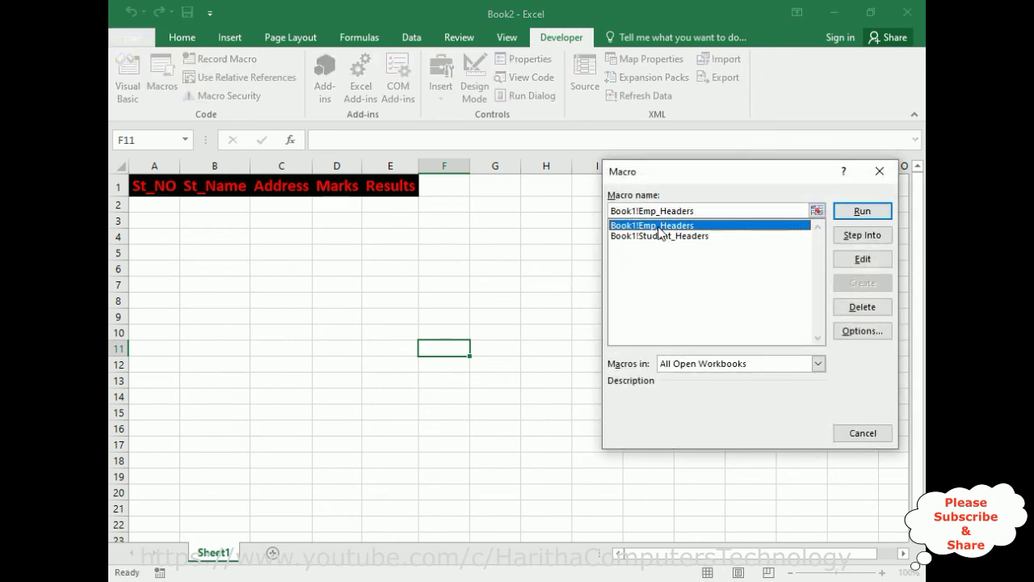
click(861, 211)
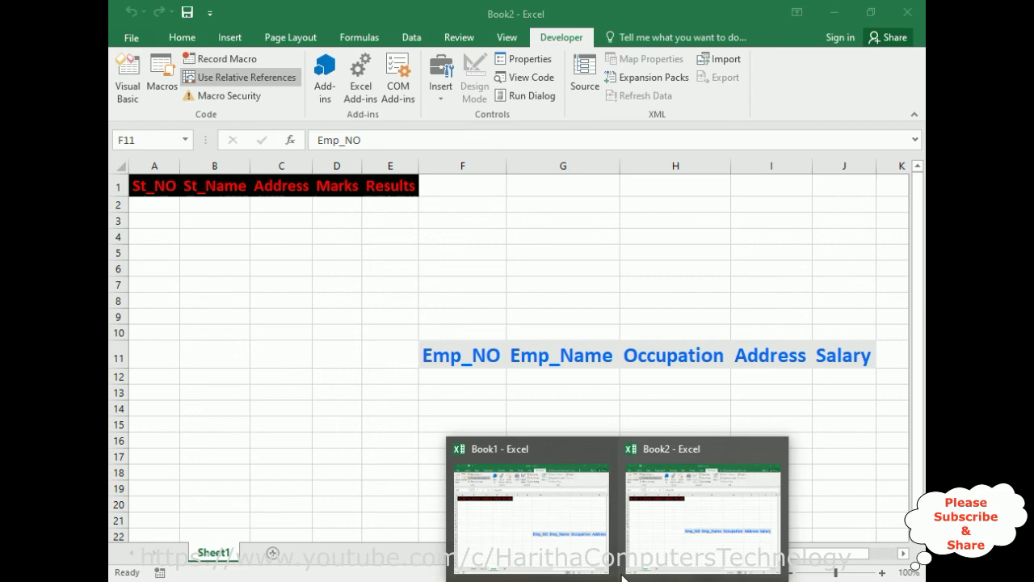
click(646, 518)
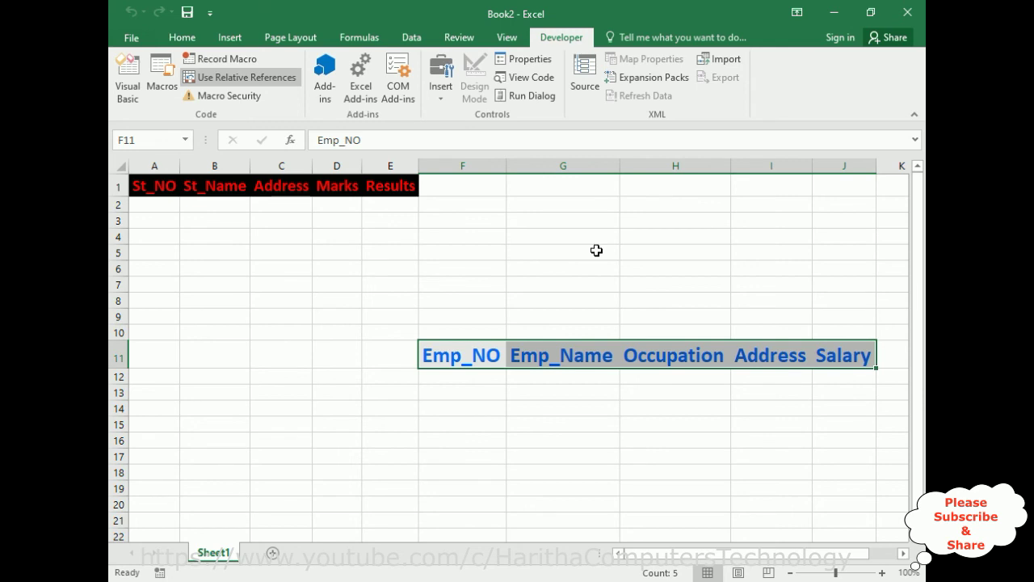
mouse_move(625, 578)
click(495, 493)
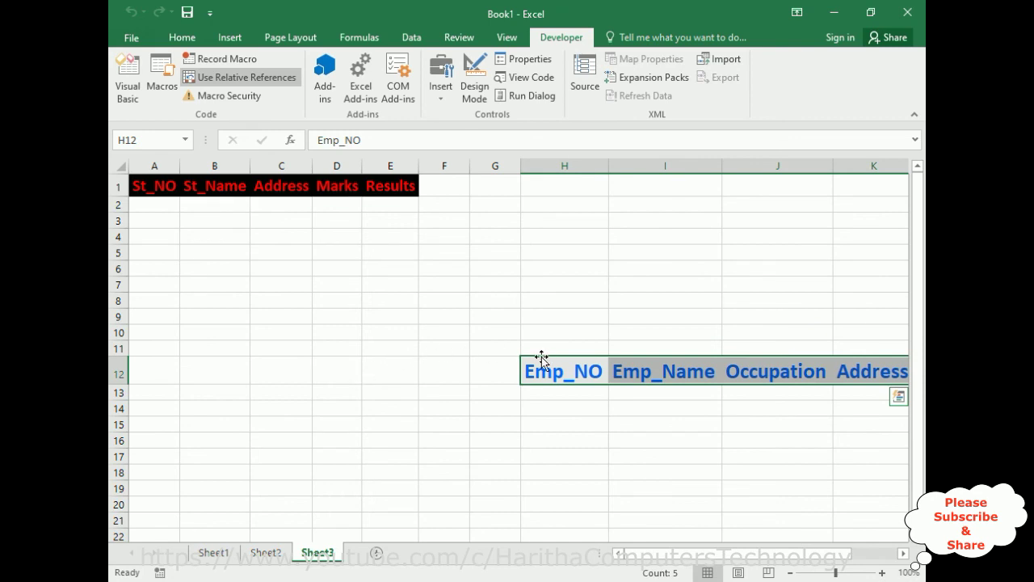
mouse_move(616, 575)
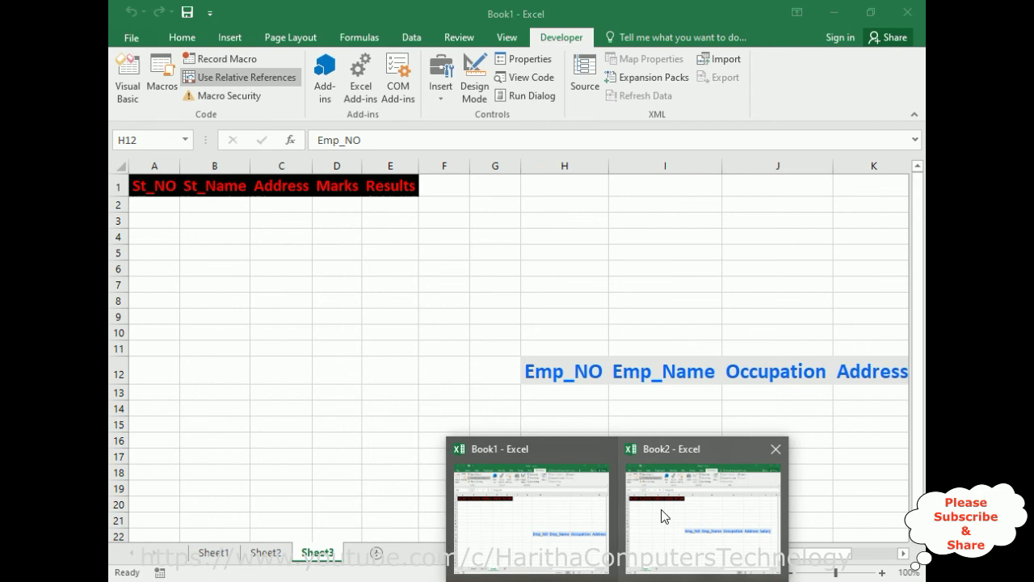
click(662, 513)
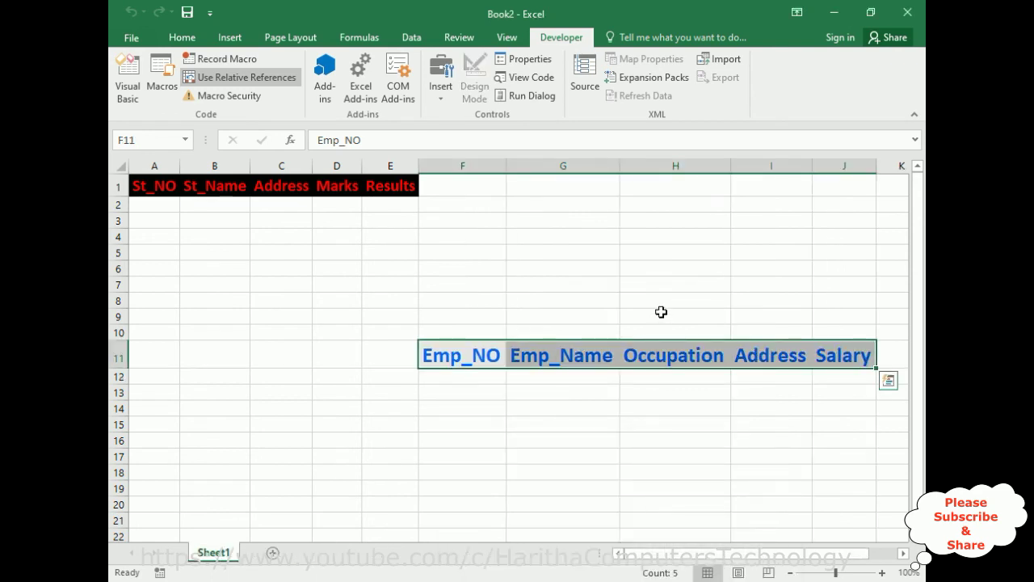